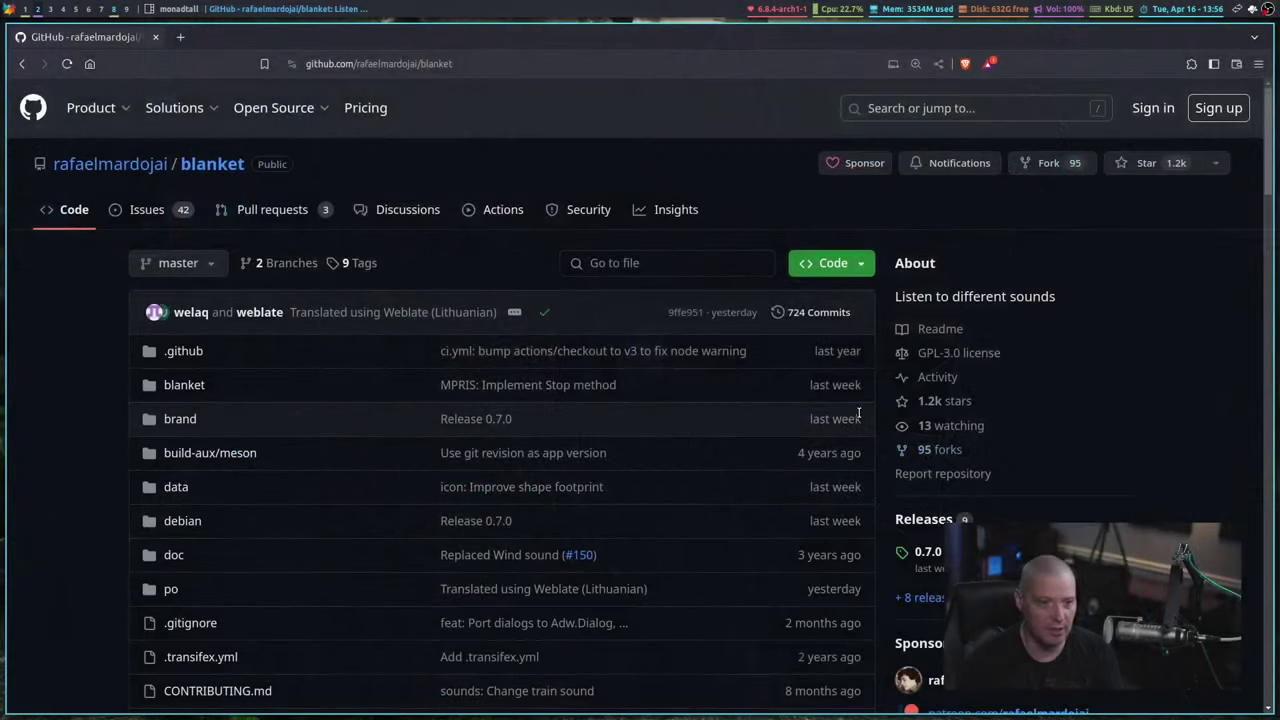
Review the blanket repository's file list, README screenshot, description and installation packages on GitHub.
scroll(1172, 453, "down", 5)
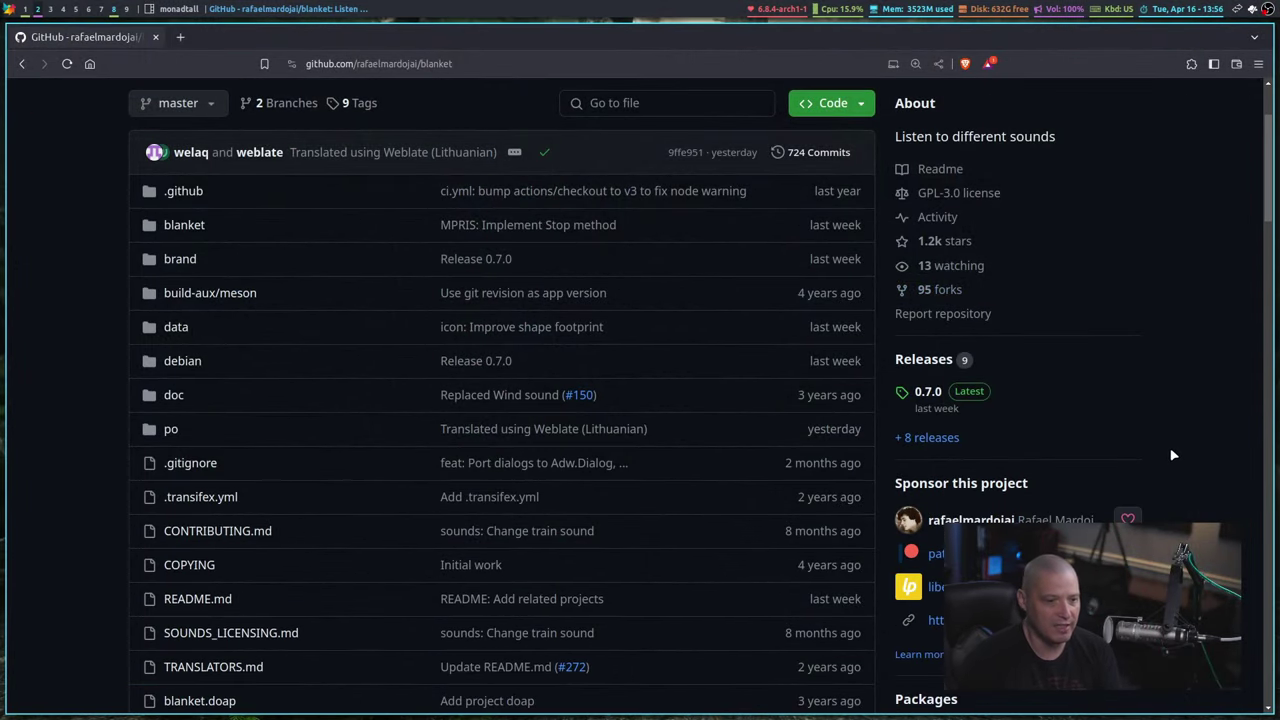
scroll(1172, 455, "down", 5)
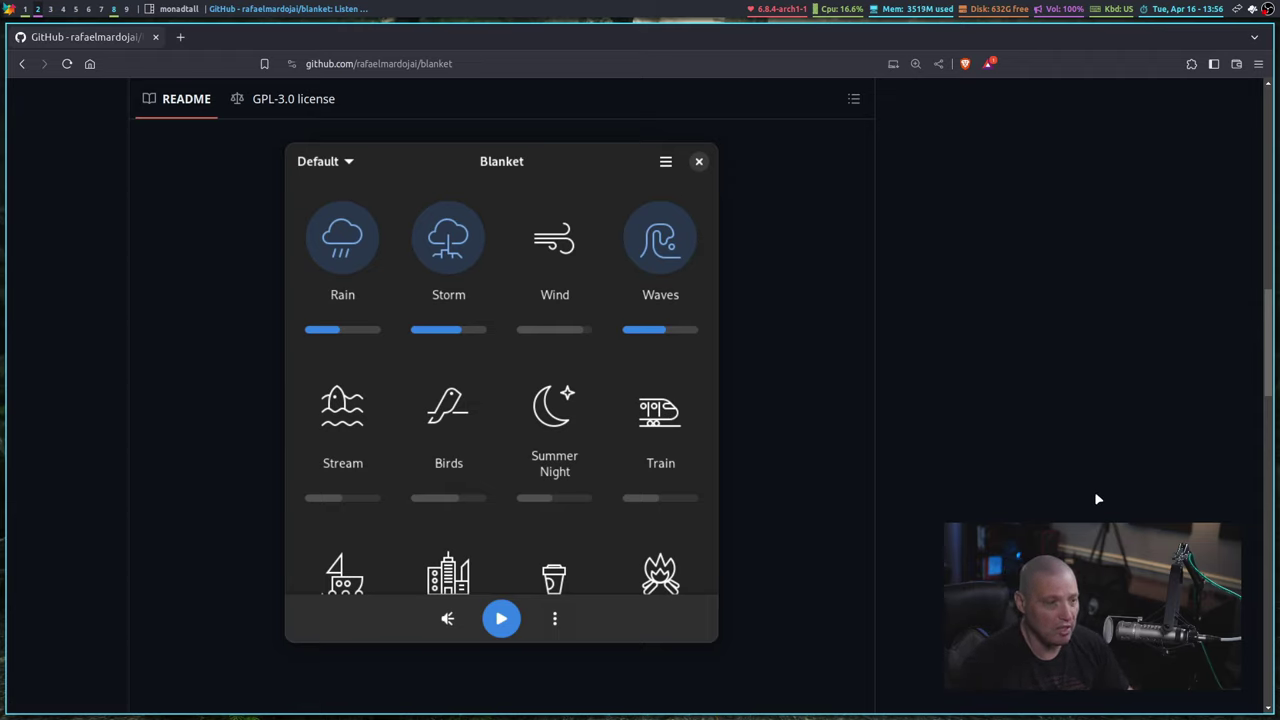
scroll(1248, 394, "down", 5)
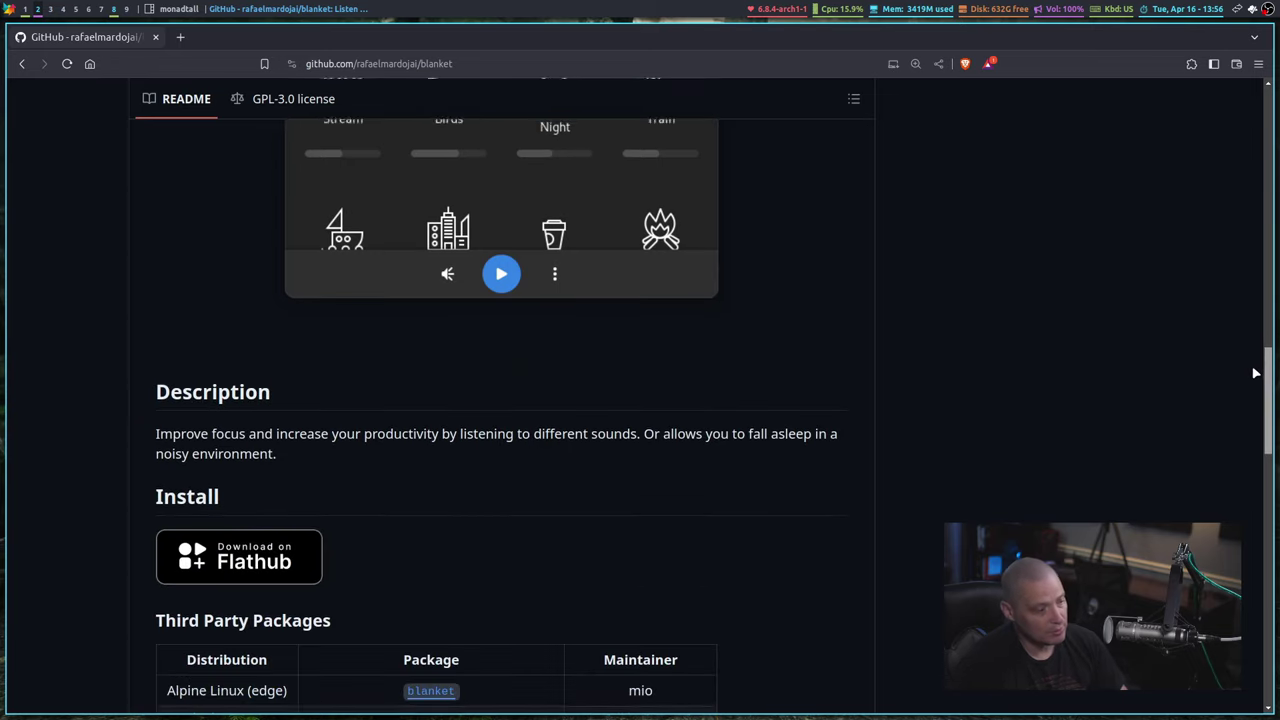
scroll(1248, 394, "down", 2)
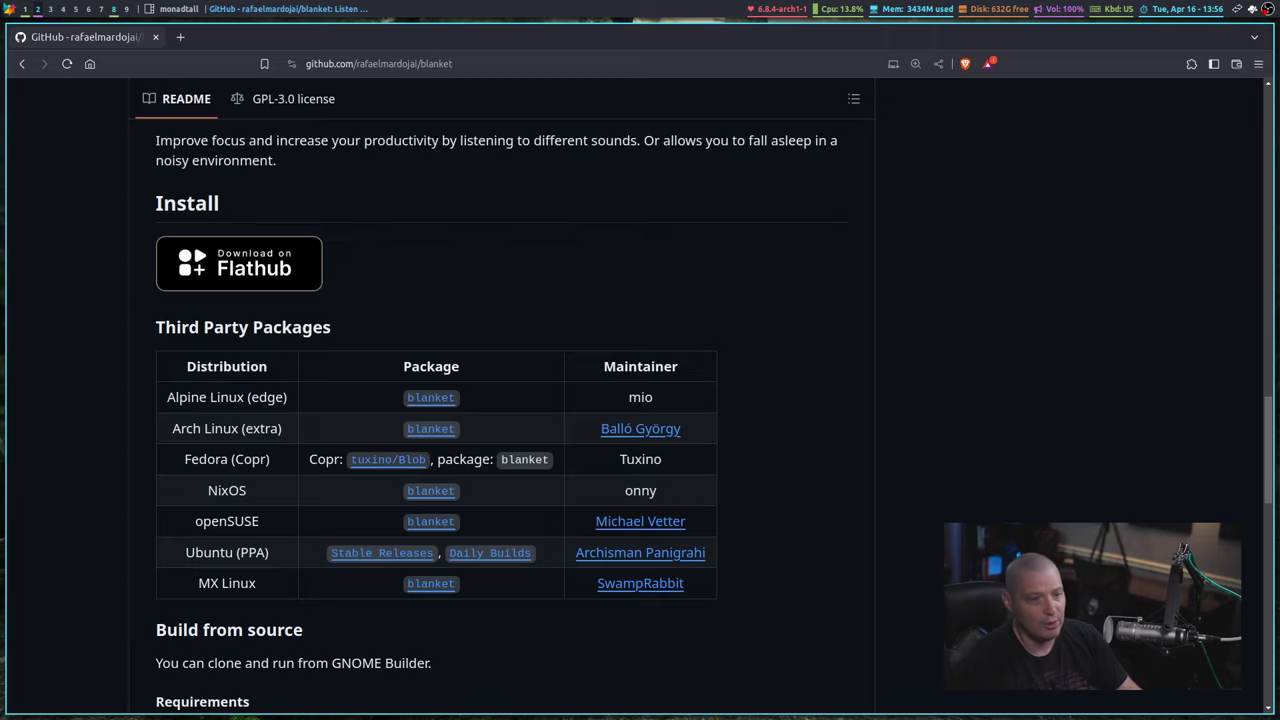
key("Home")
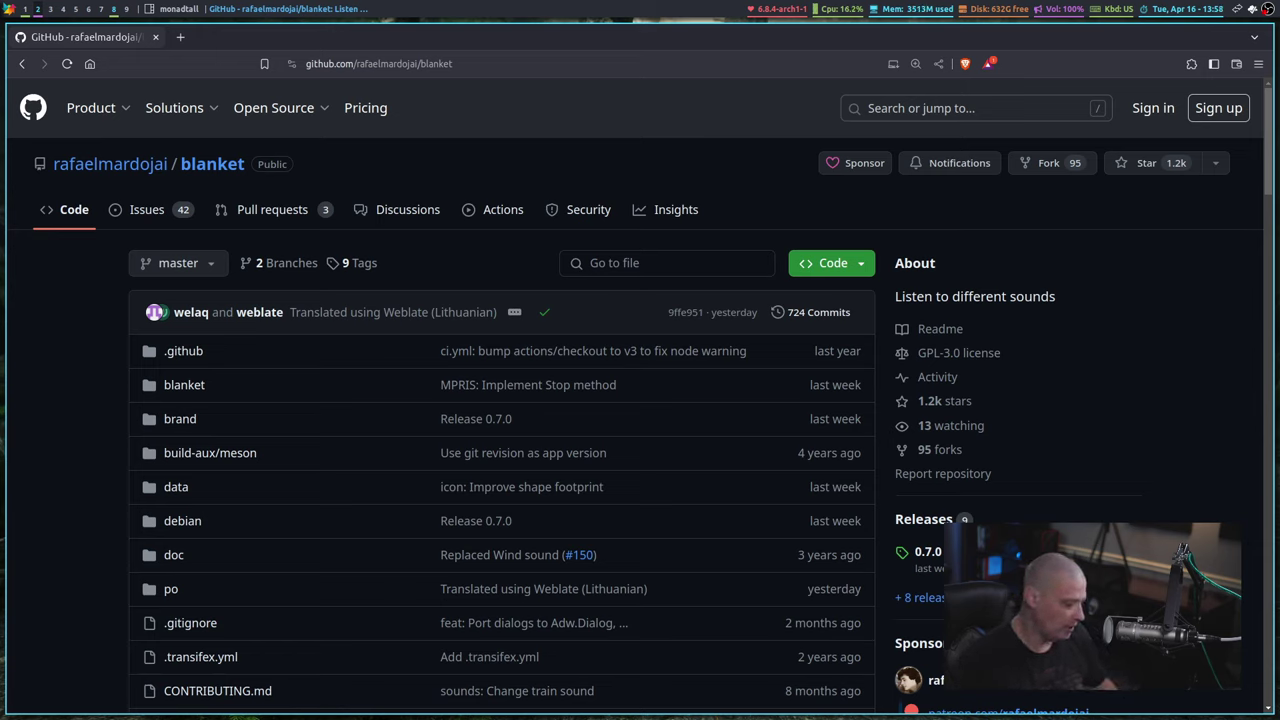
Leave the browser for an empty desktop and launch Blanket through the run prompt.
key("super+shift+c")
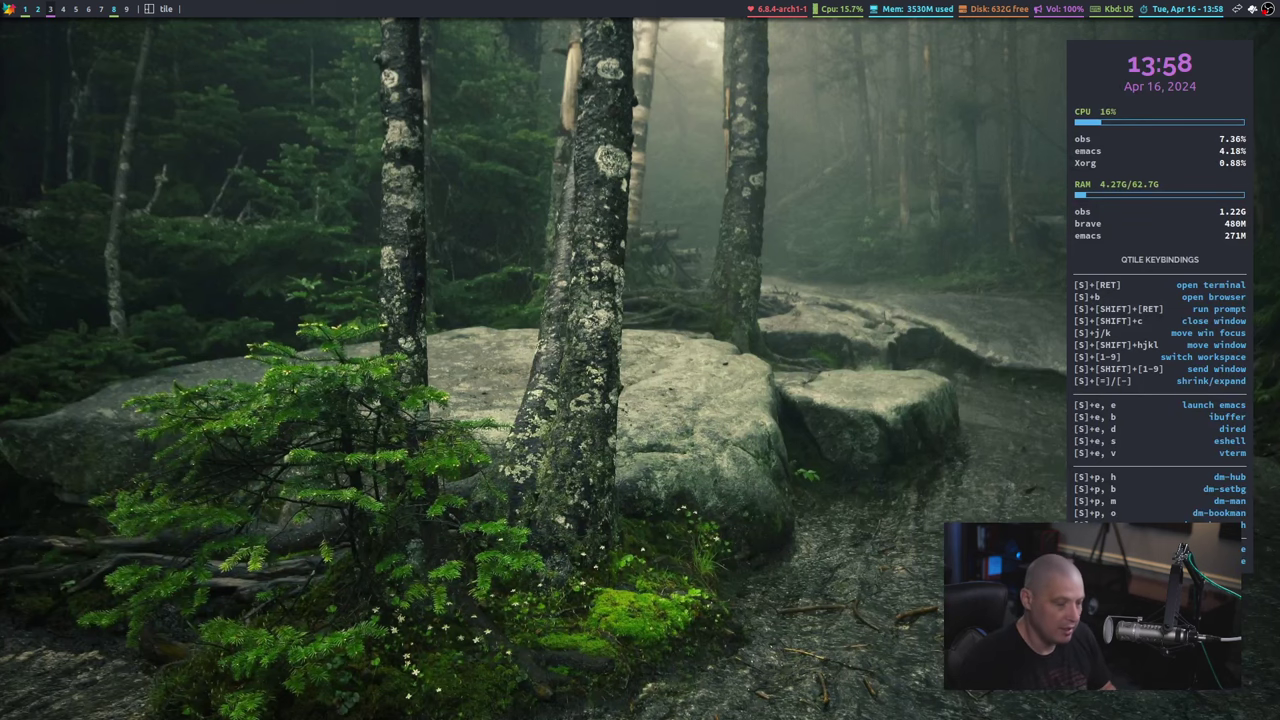
key("super+shift+Return")
type("qui")
key("Return")
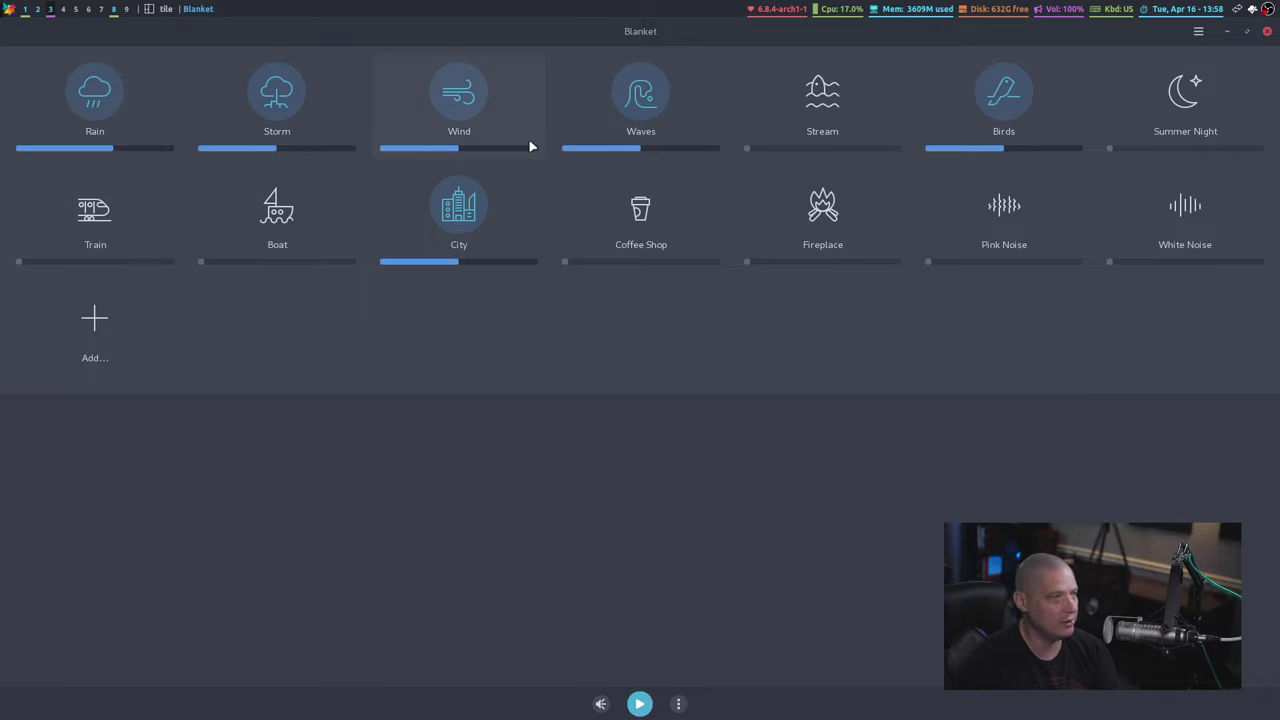
Preview the current sound mix briefly, and switch off the Birds, City, Waves and Wind sounds.
left_click(636, 704)
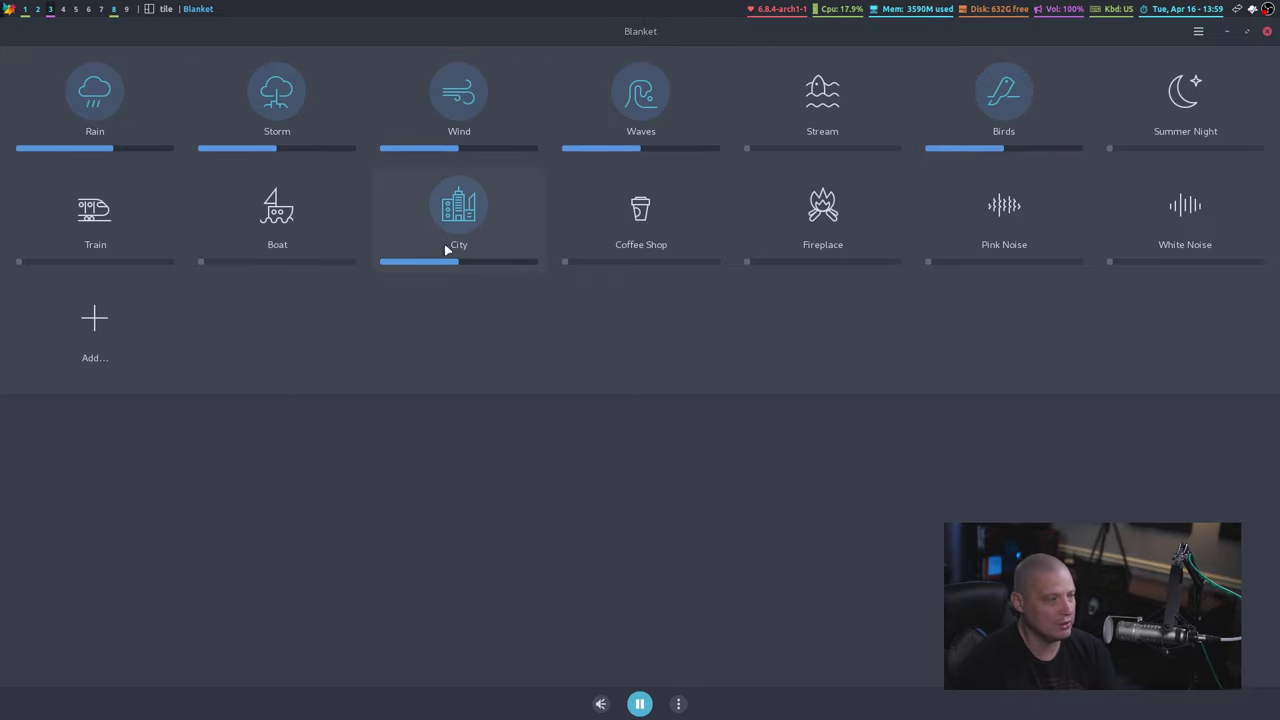
left_click(641, 704)
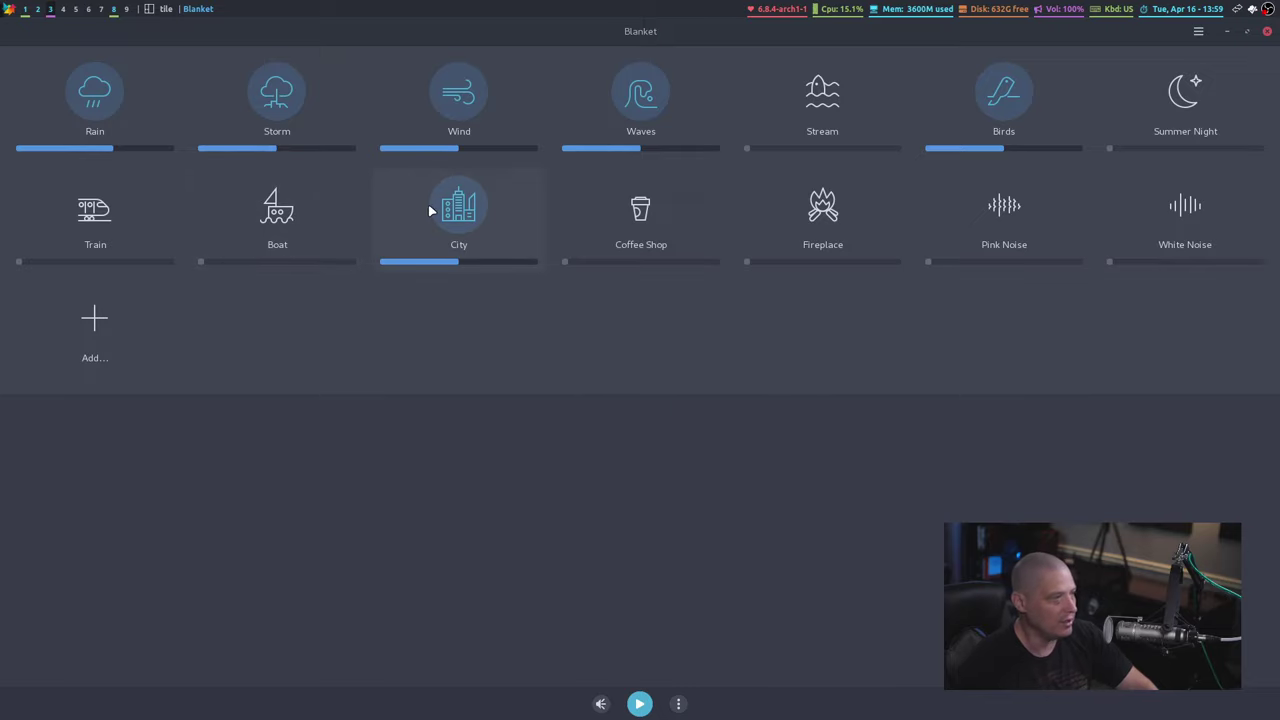
left_click(1026, 88)
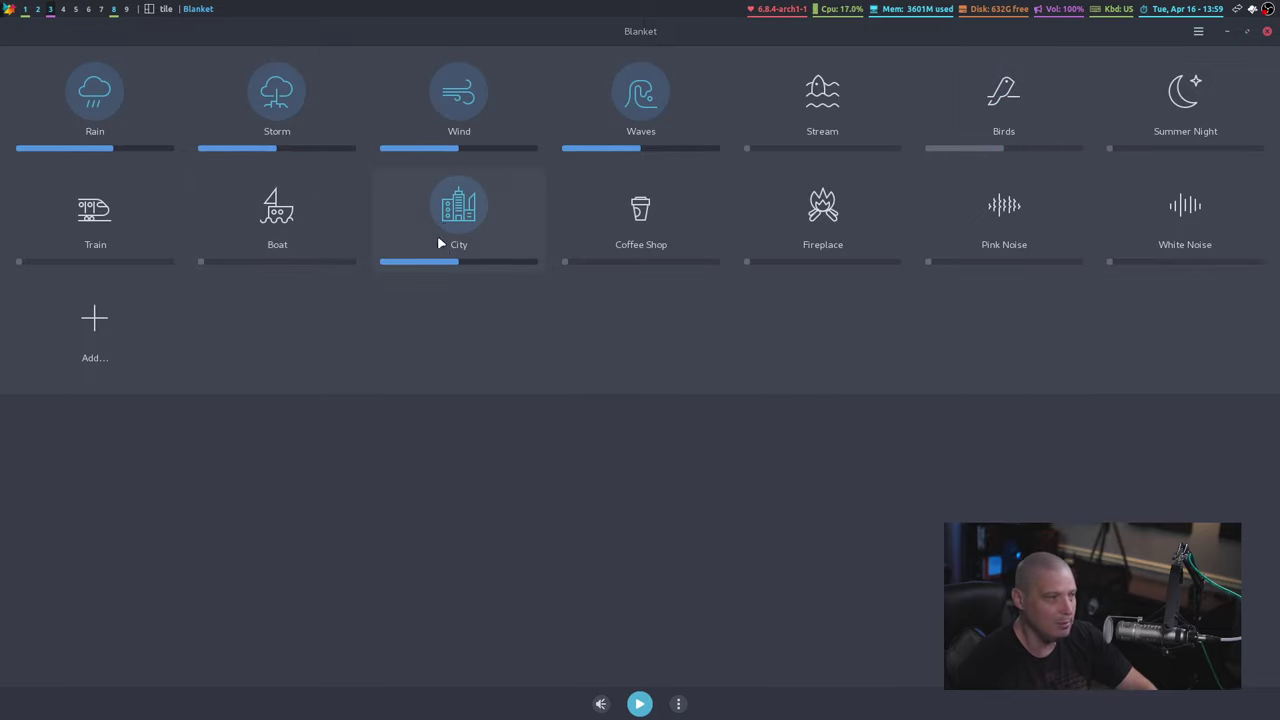
left_click(460, 218)
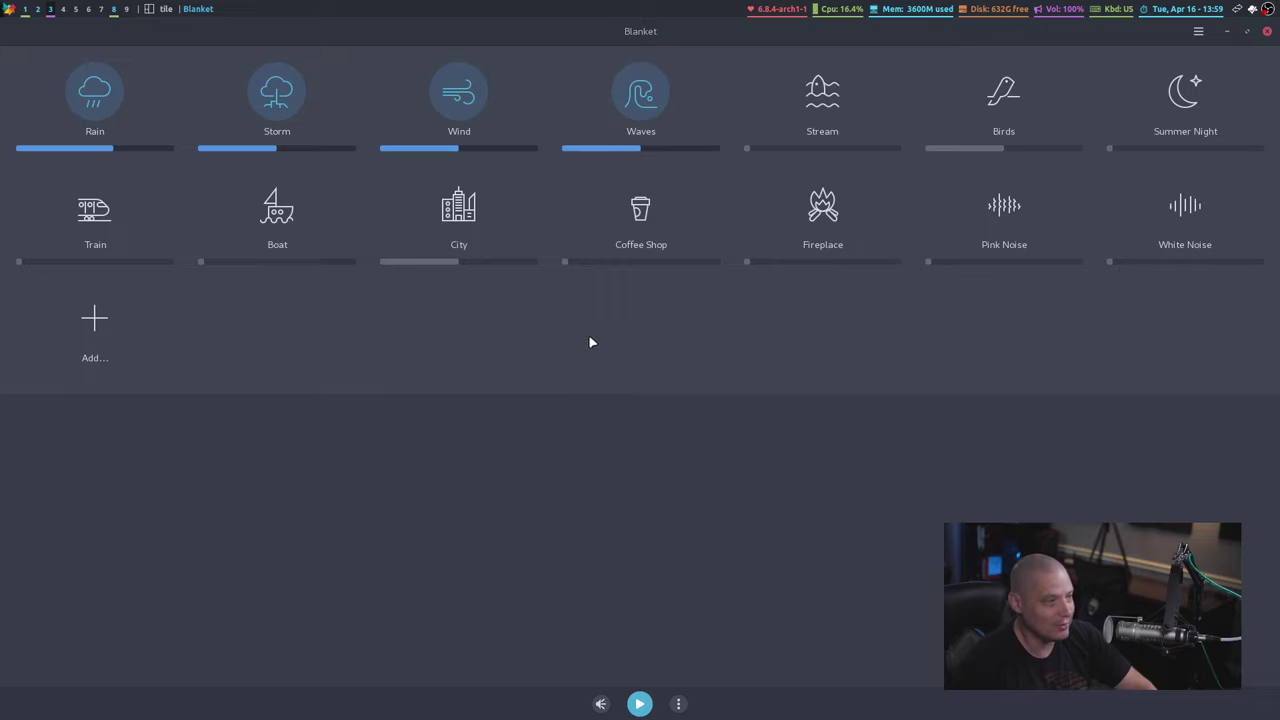
left_click(645, 97)
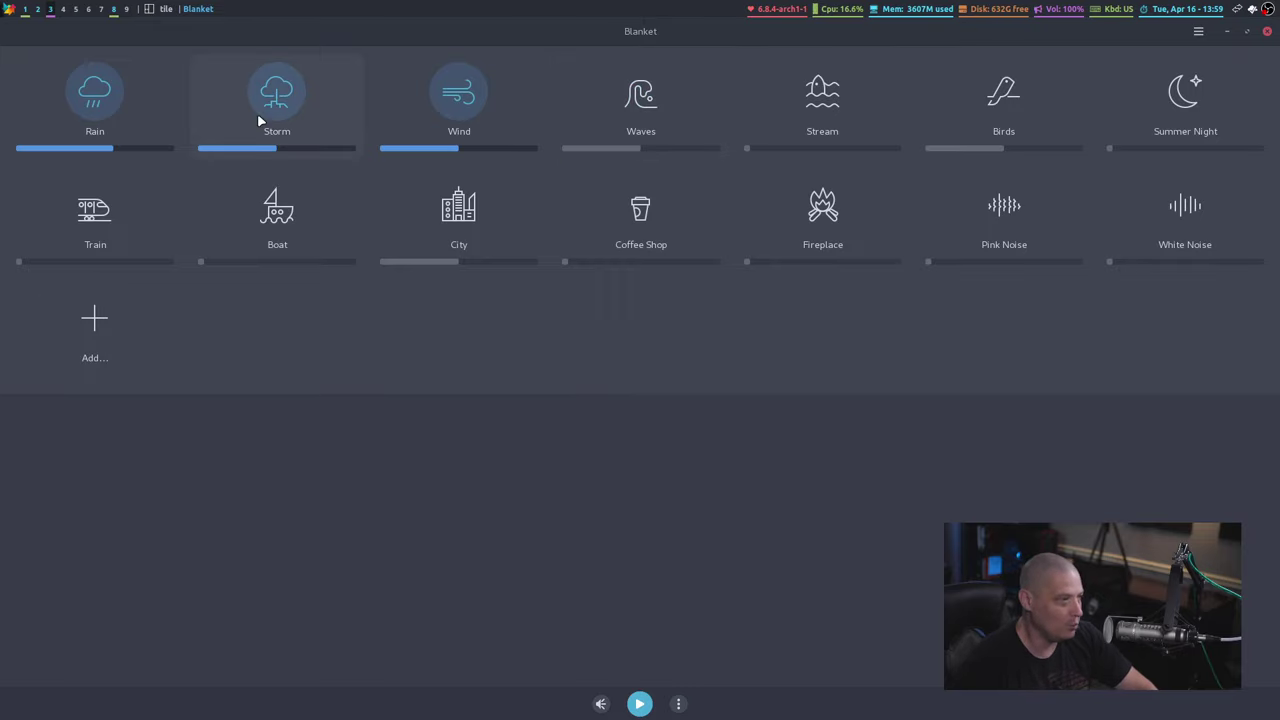
left_click(428, 116)
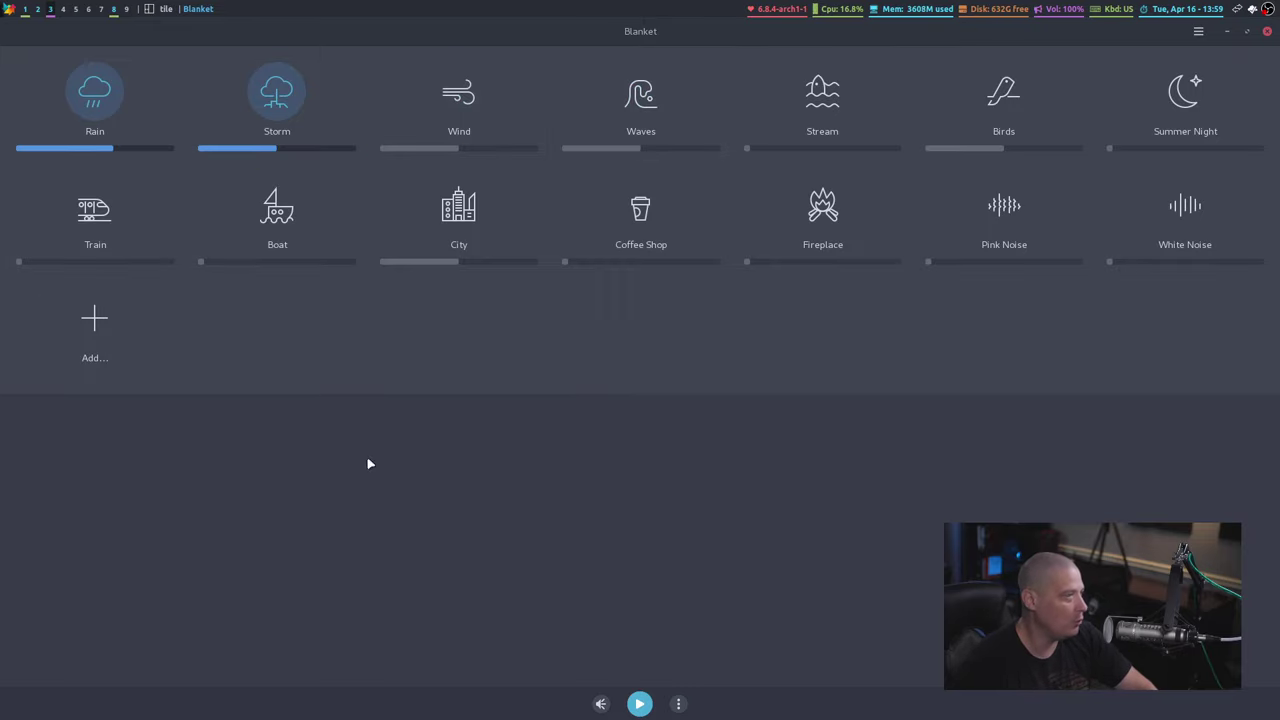
Start playback and compare Storm and Rain by switching each one off and back on.
left_click(640, 710)
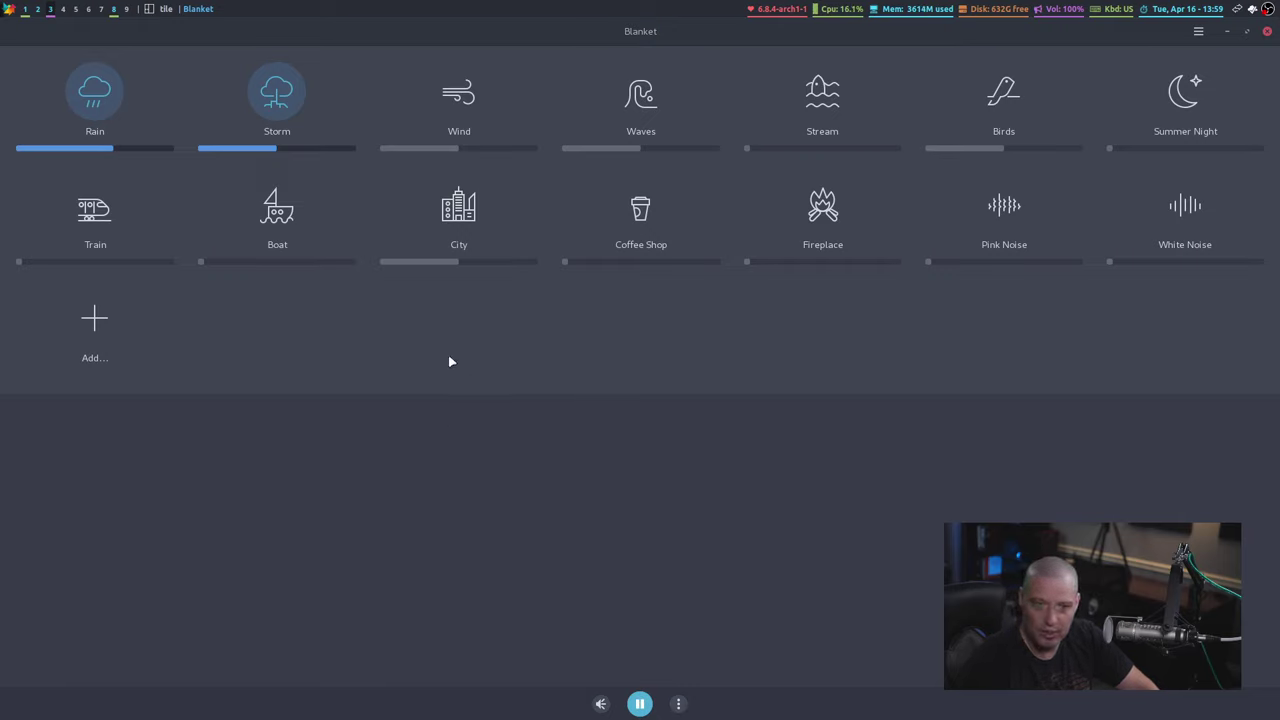
left_click(278, 105)
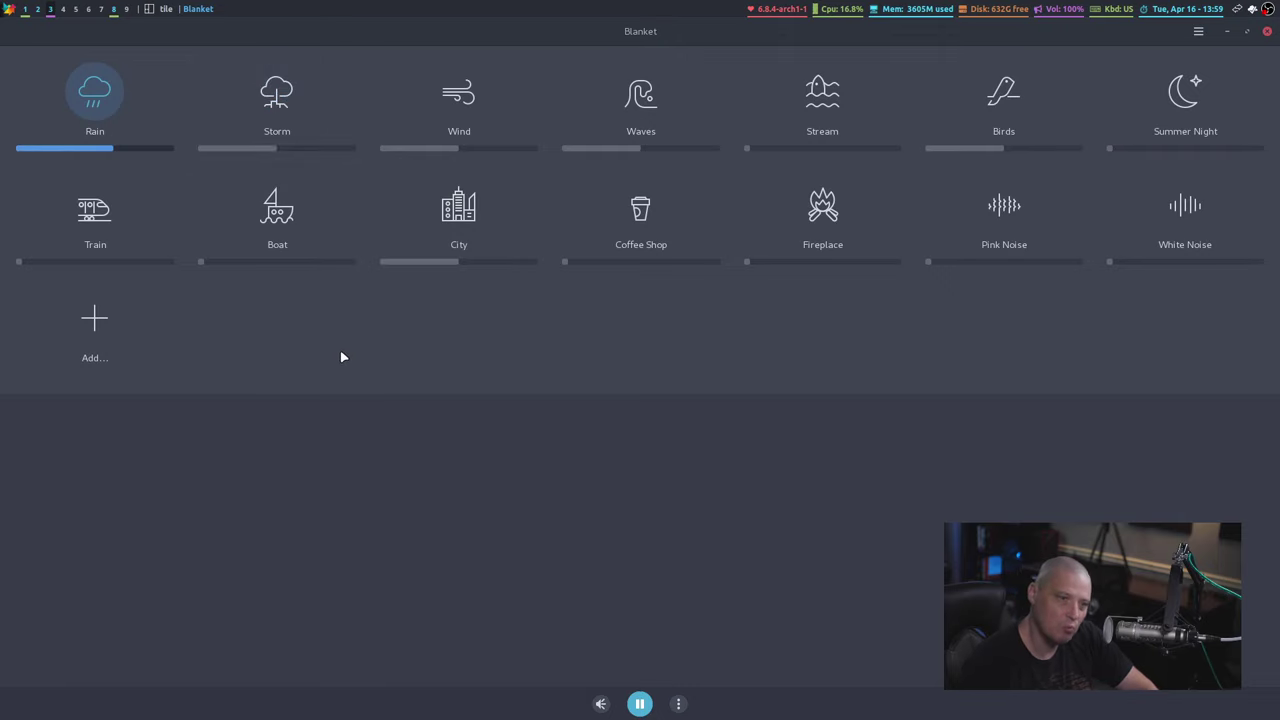
left_click(251, 109)
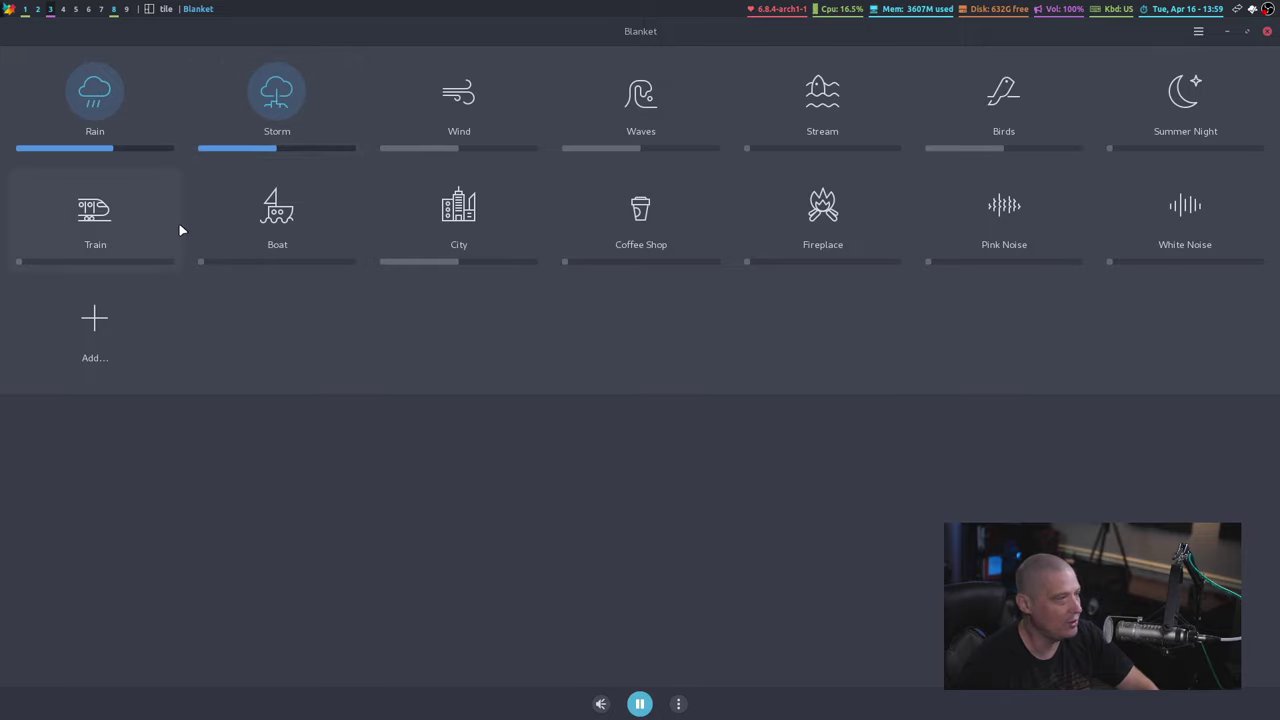
left_click(90, 98)
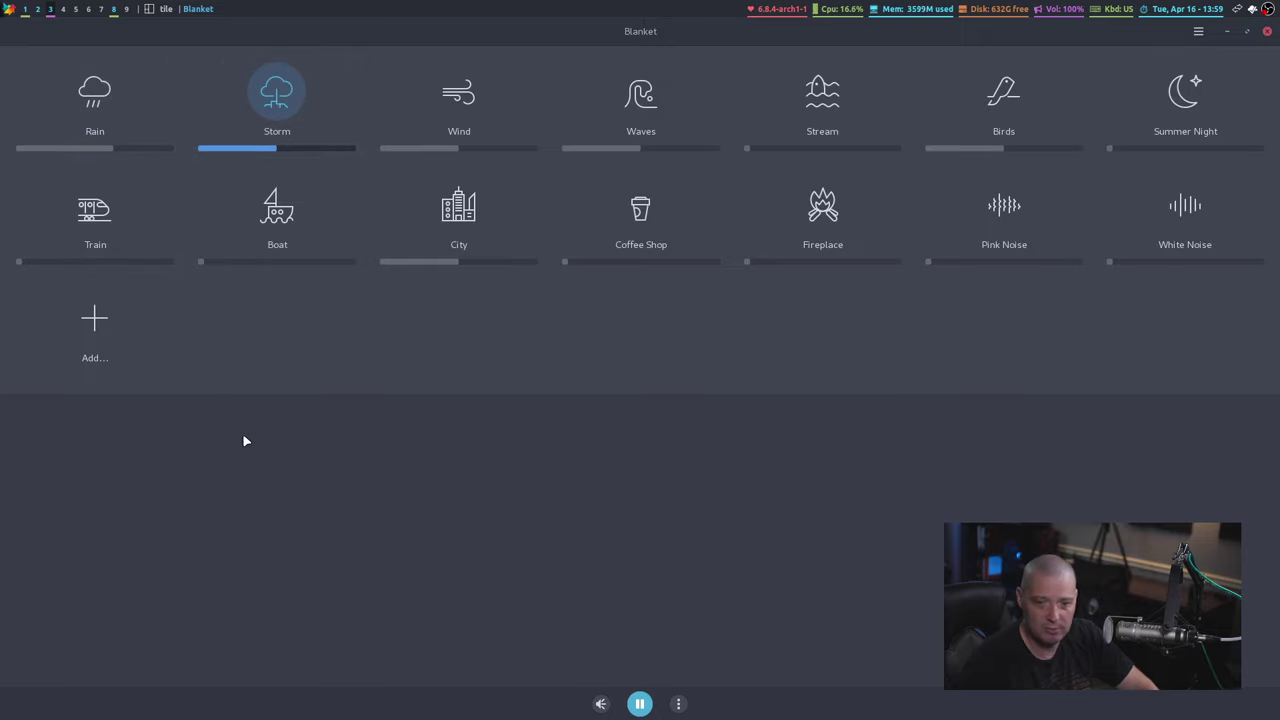
left_click(100, 100)
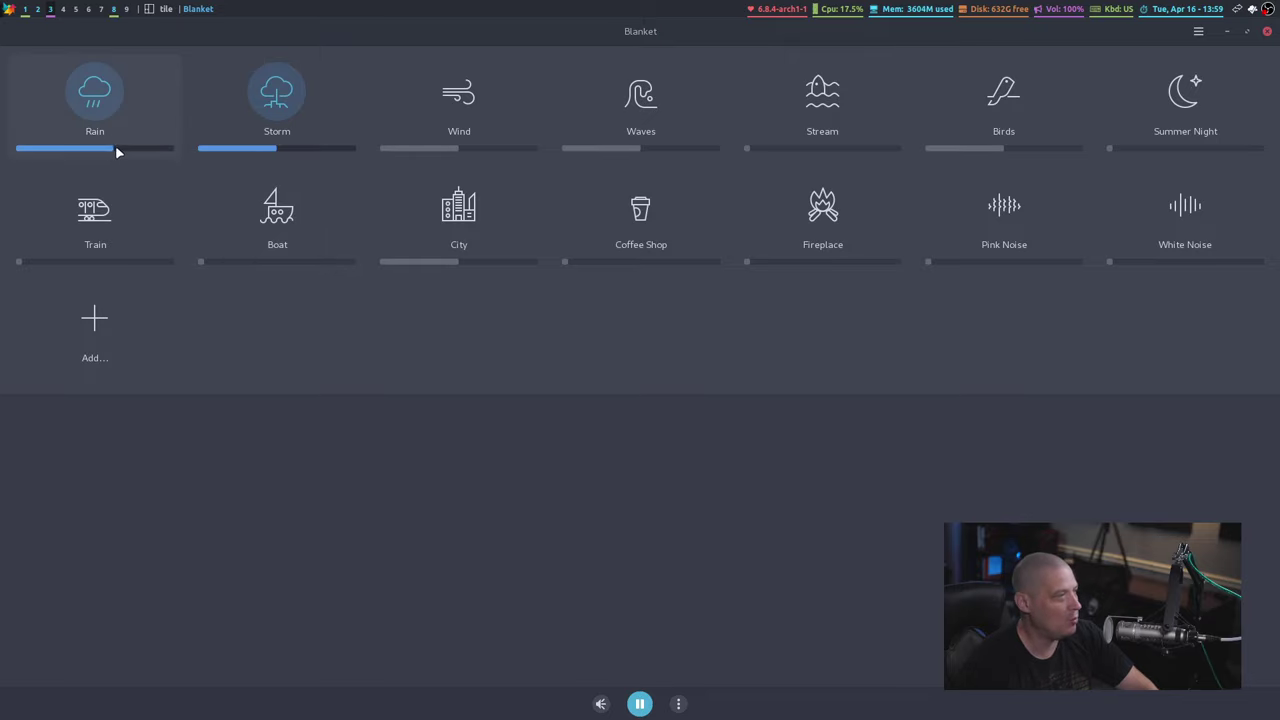
Rebalance the mix with Rain at about 30% and Storm at about 60% volume, and pause playback.
left_click_drag(115, 152, 139, 149)
left_click_drag(235, 155, 220, 155)
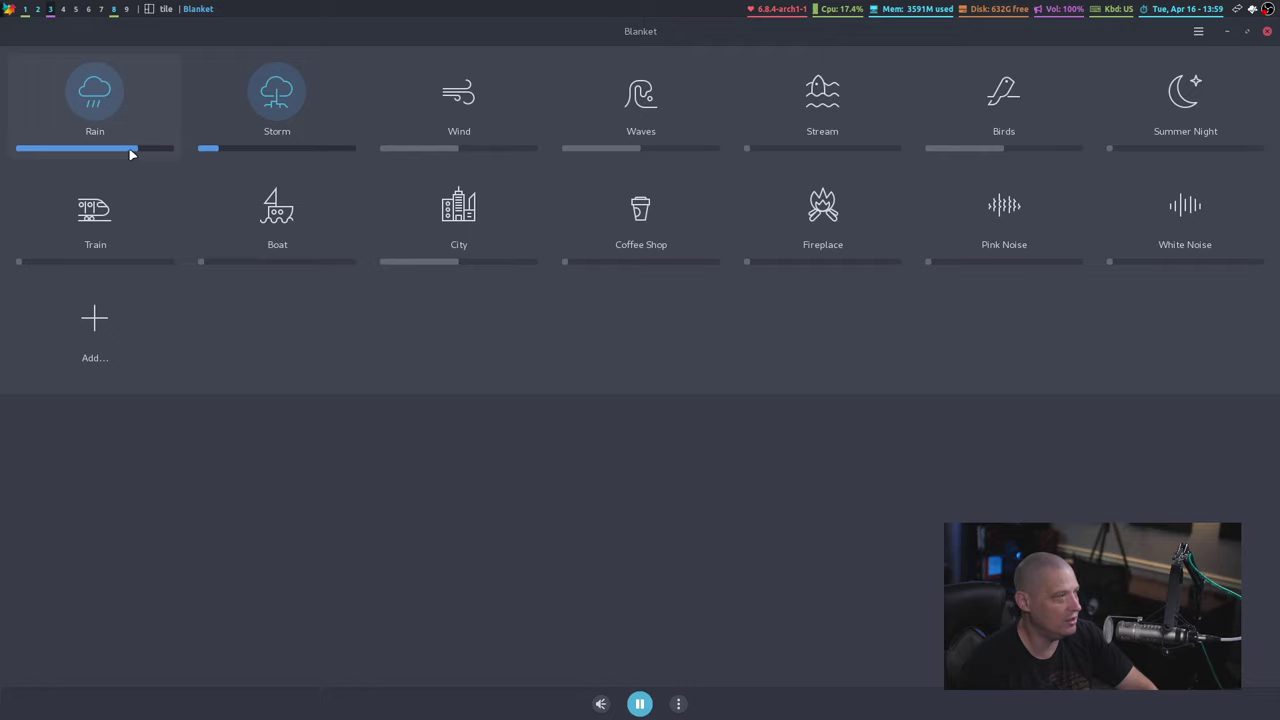
left_click_drag(132, 153, 62, 155)
left_click_drag(222, 155, 294, 157)
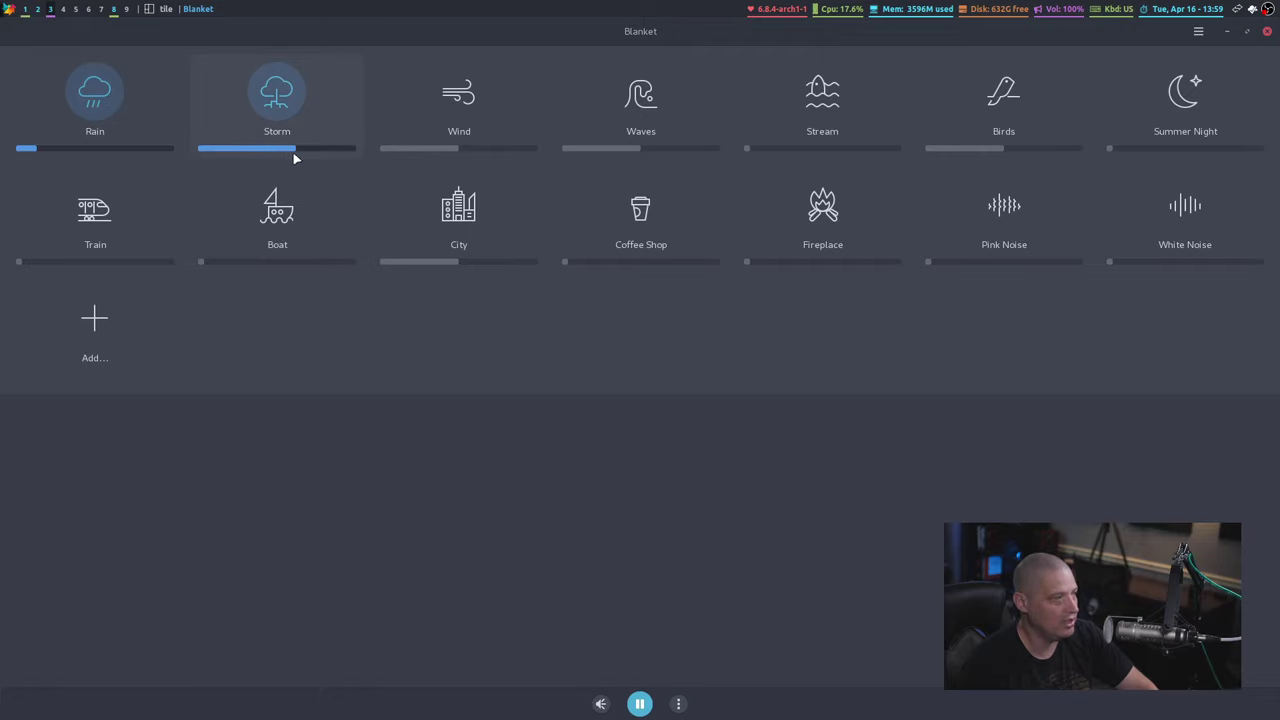
left_click_drag(66, 150, 60, 150)
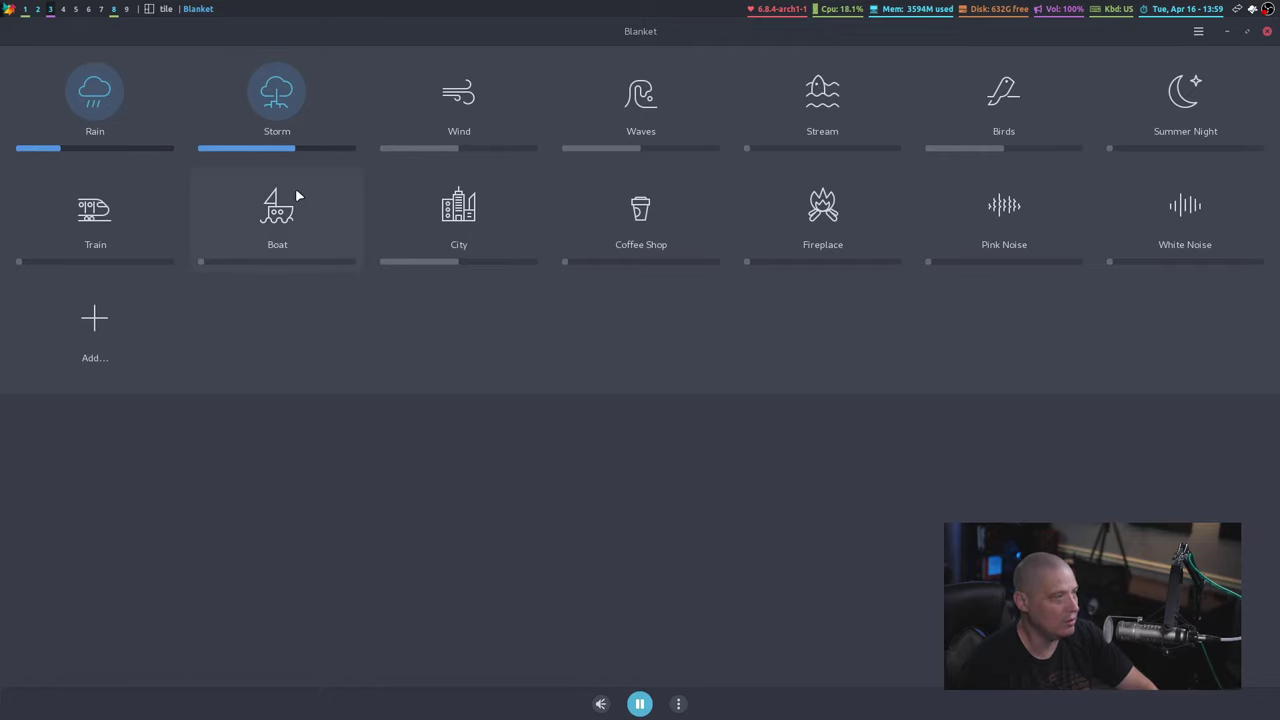
left_click(640, 704)
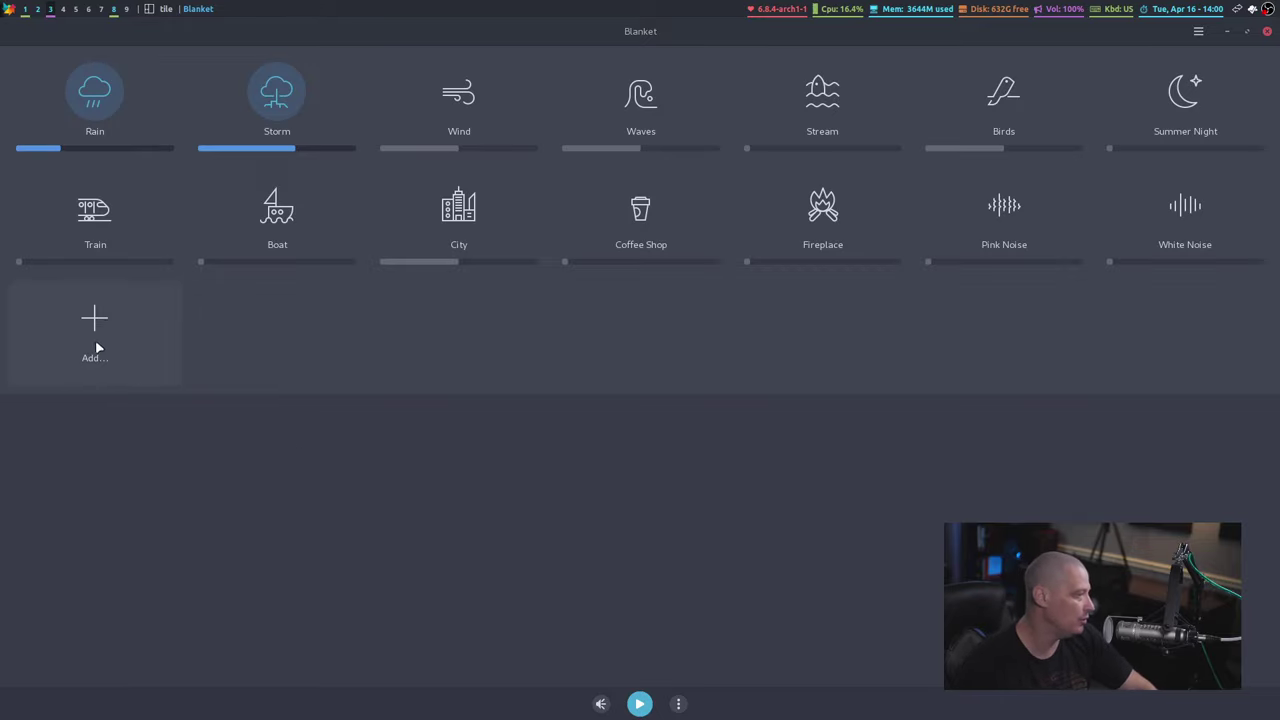
Add the audio file Plane.mp3, located under nc/gitlab-repos/dtos/etc, as a custom sound.
left_click(118, 351)
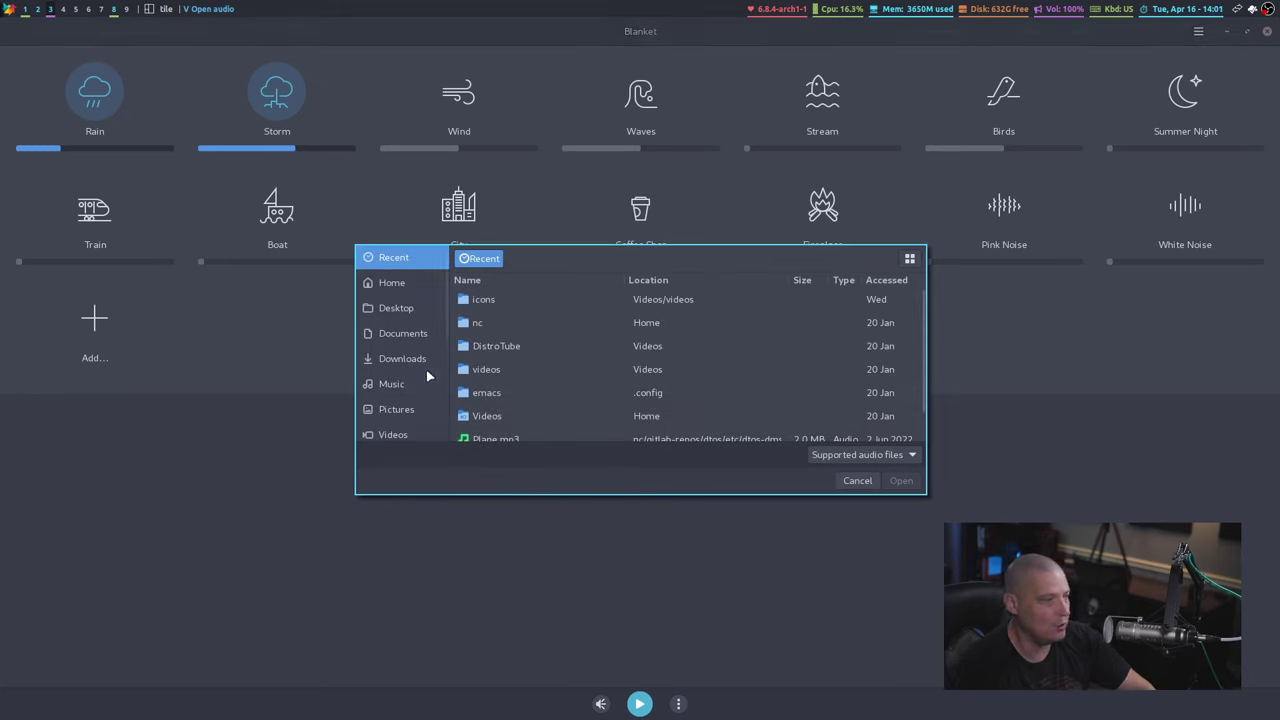
scroll(427, 376, "down", 1)
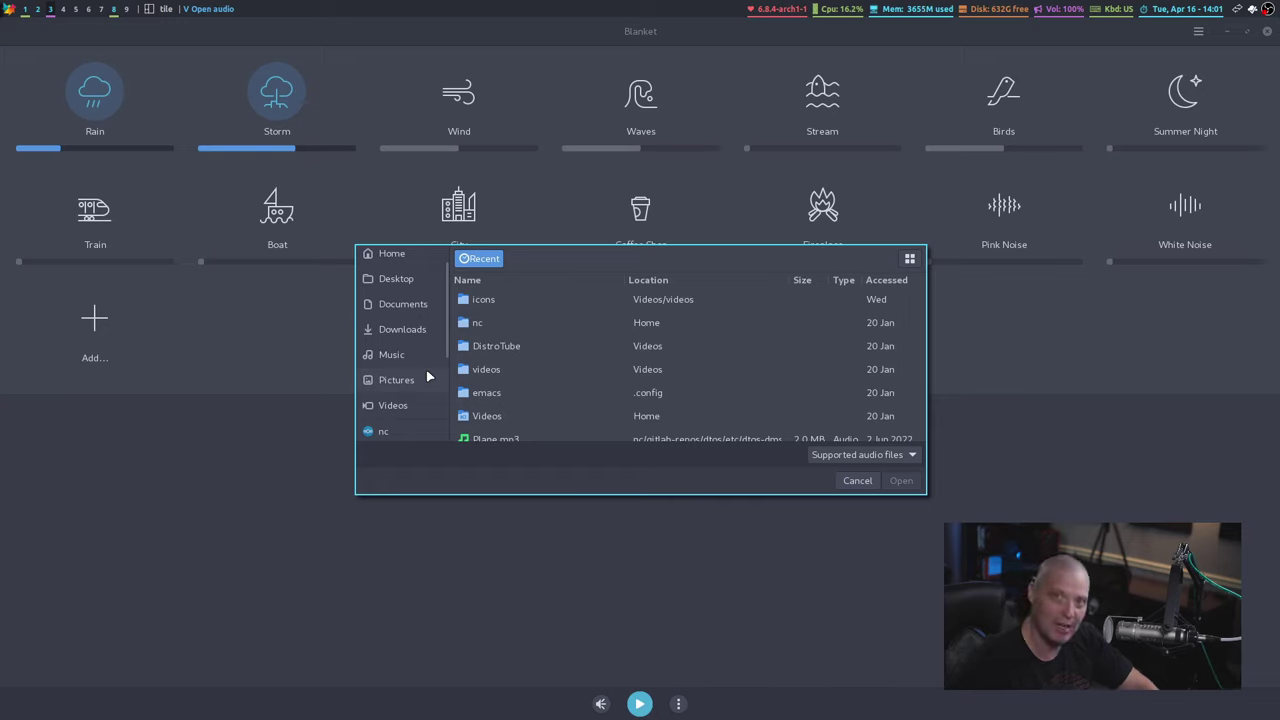
scroll(427, 376, "down", 1)
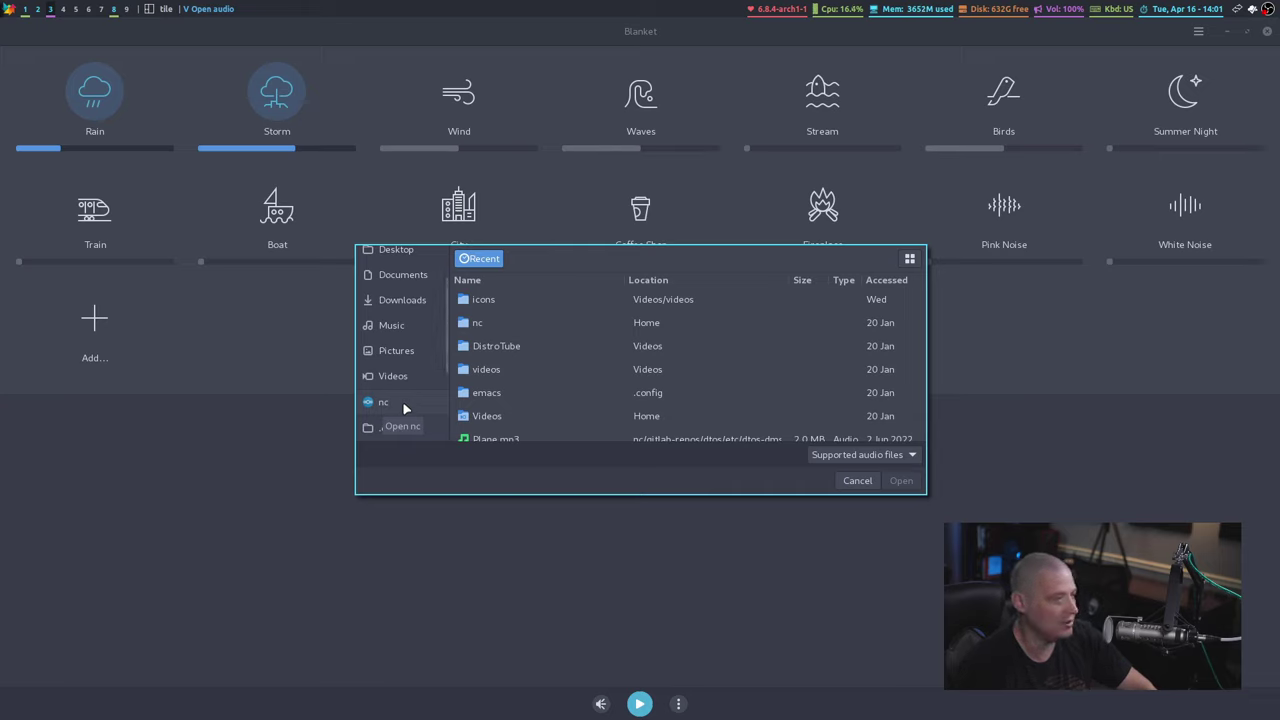
left_click(403, 404)
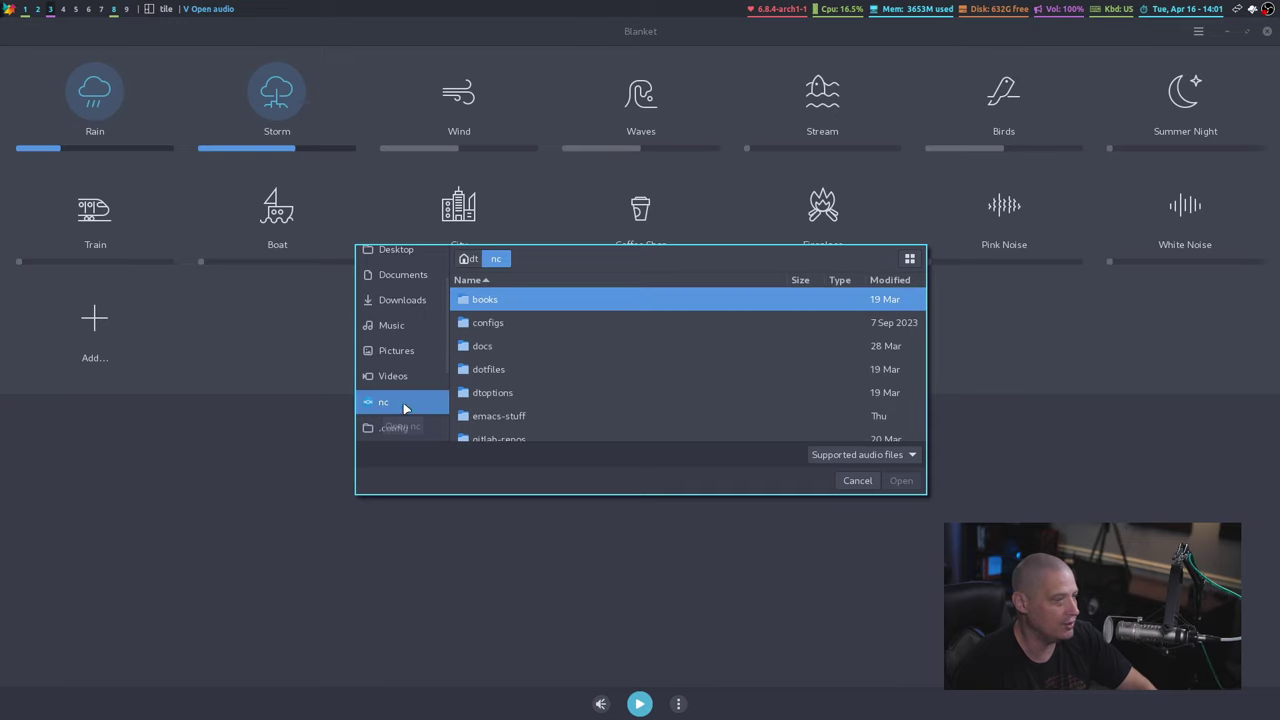
scroll(560, 362, "down", 3)
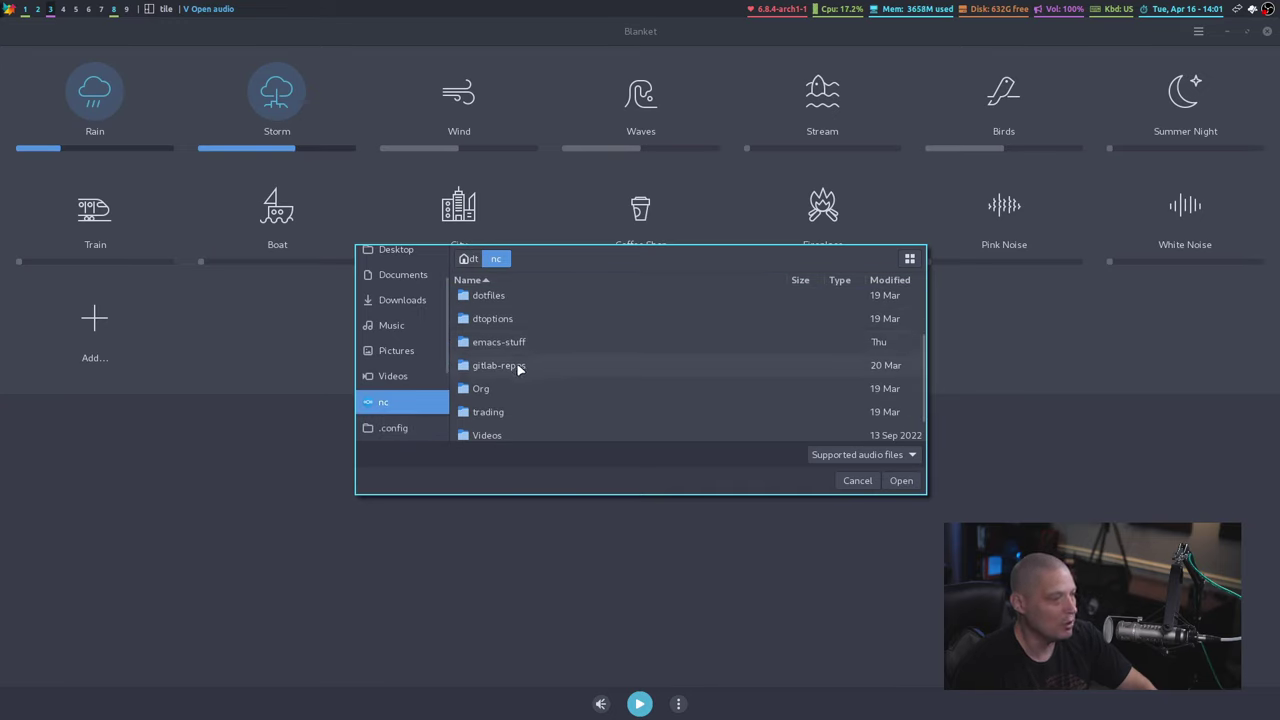
double_click(517, 366)
scroll(518, 370, "down", 5)
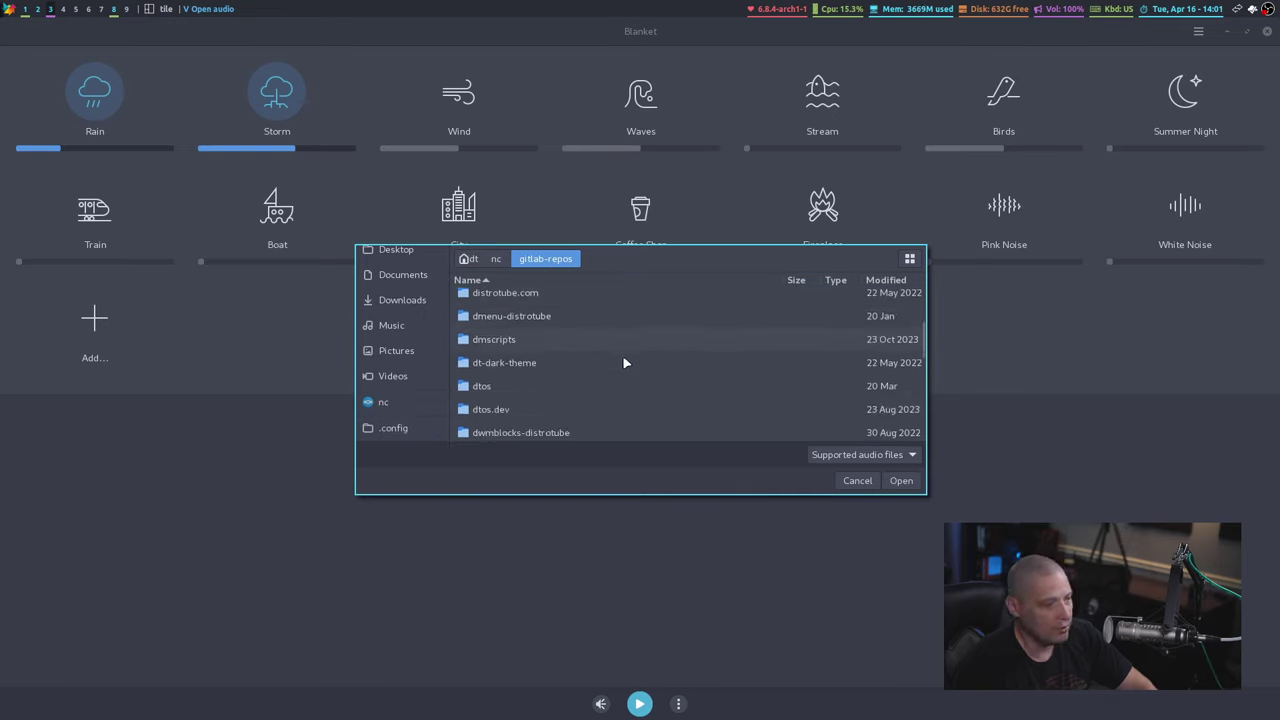
double_click(508, 381)
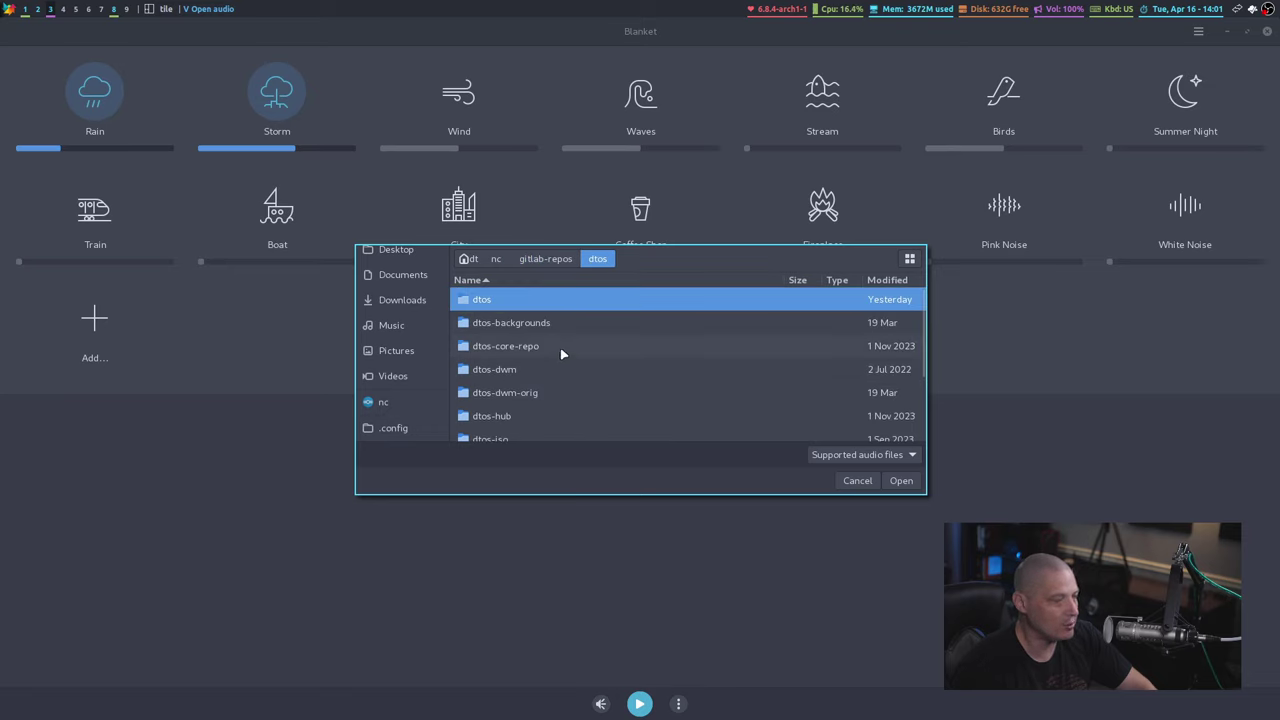
scroll(560, 352, "down", 3)
double_click(486, 431)
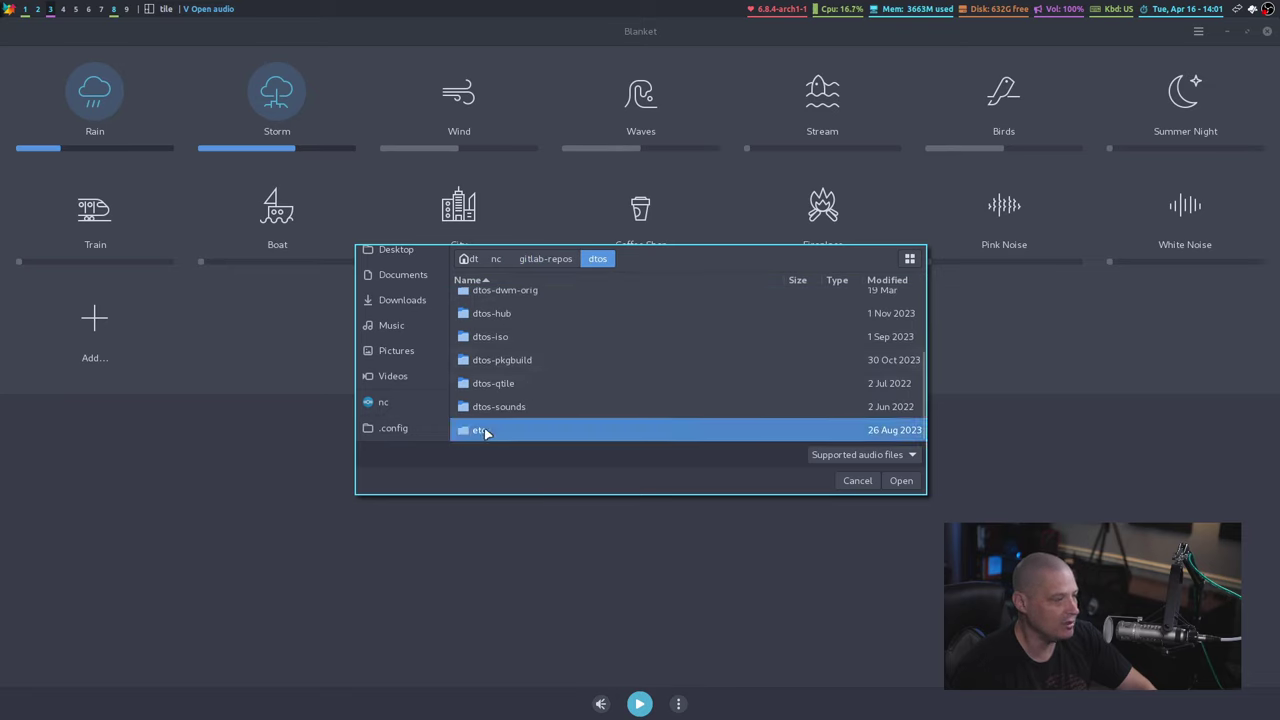
scroll(548, 381, "down", 3)
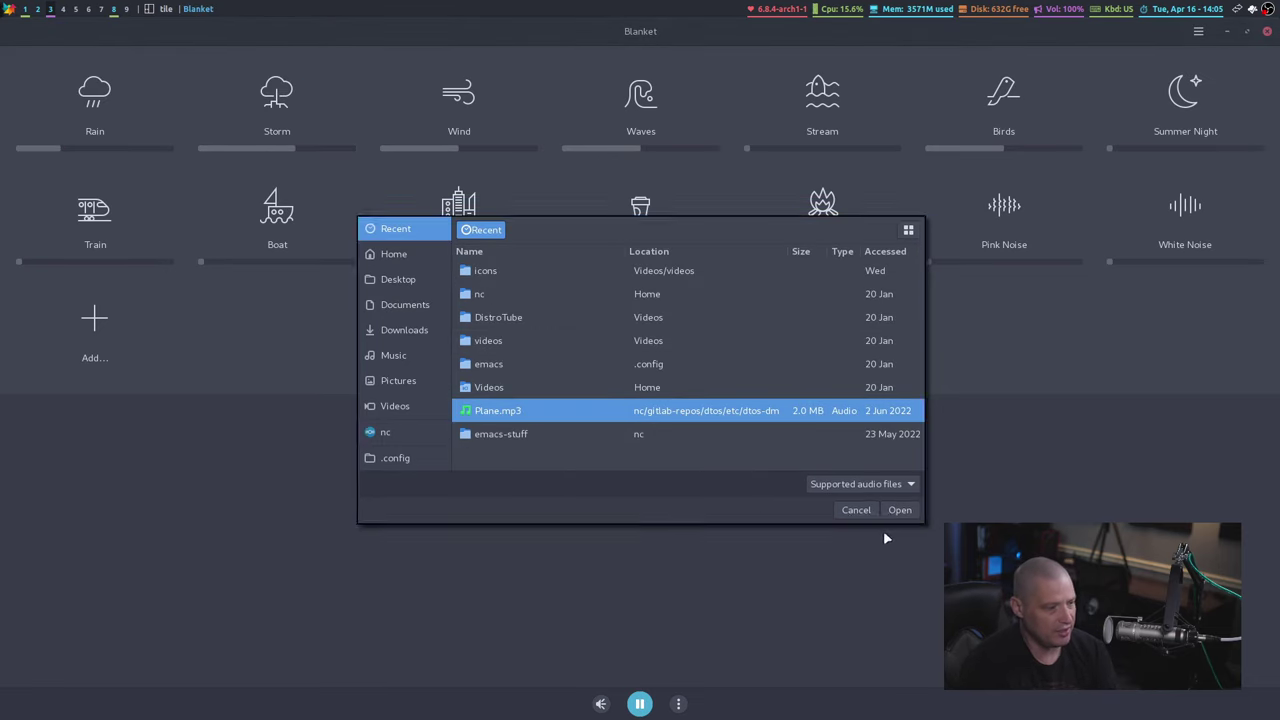
left_click(898, 510)
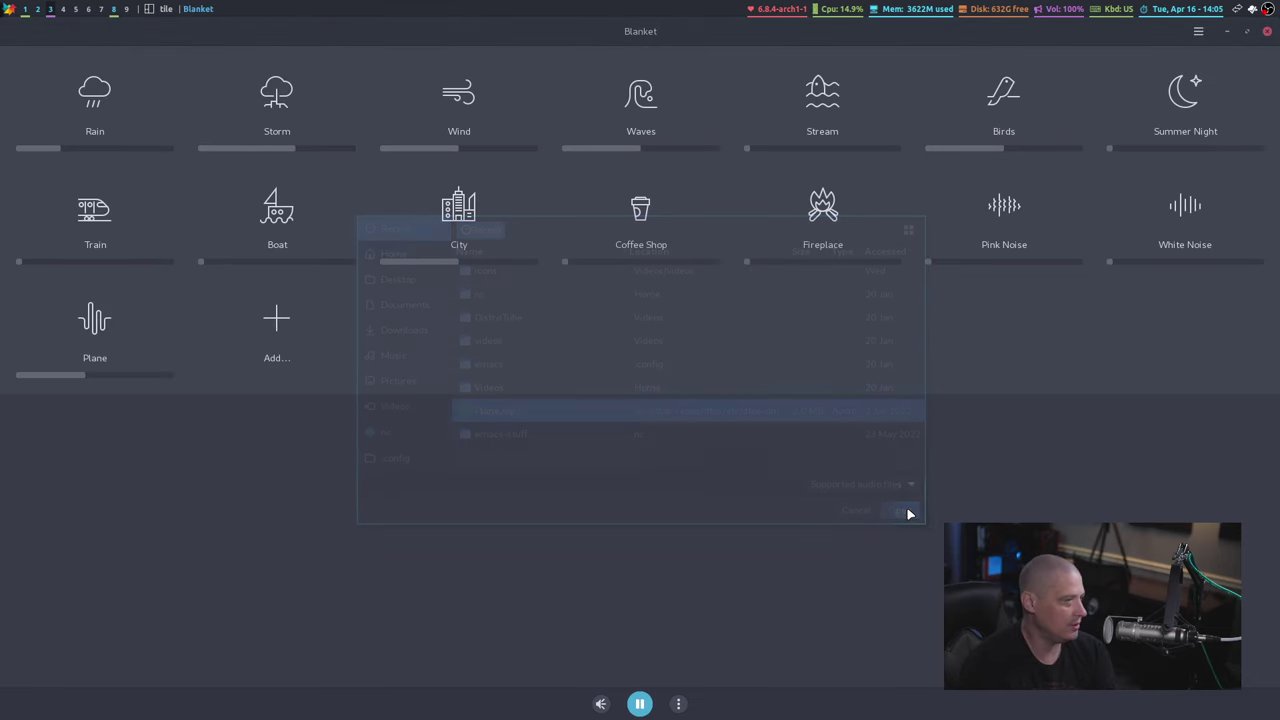
Play the custom Plane sound, lower its volume to about half, and switch it off.
left_click(72, 346)
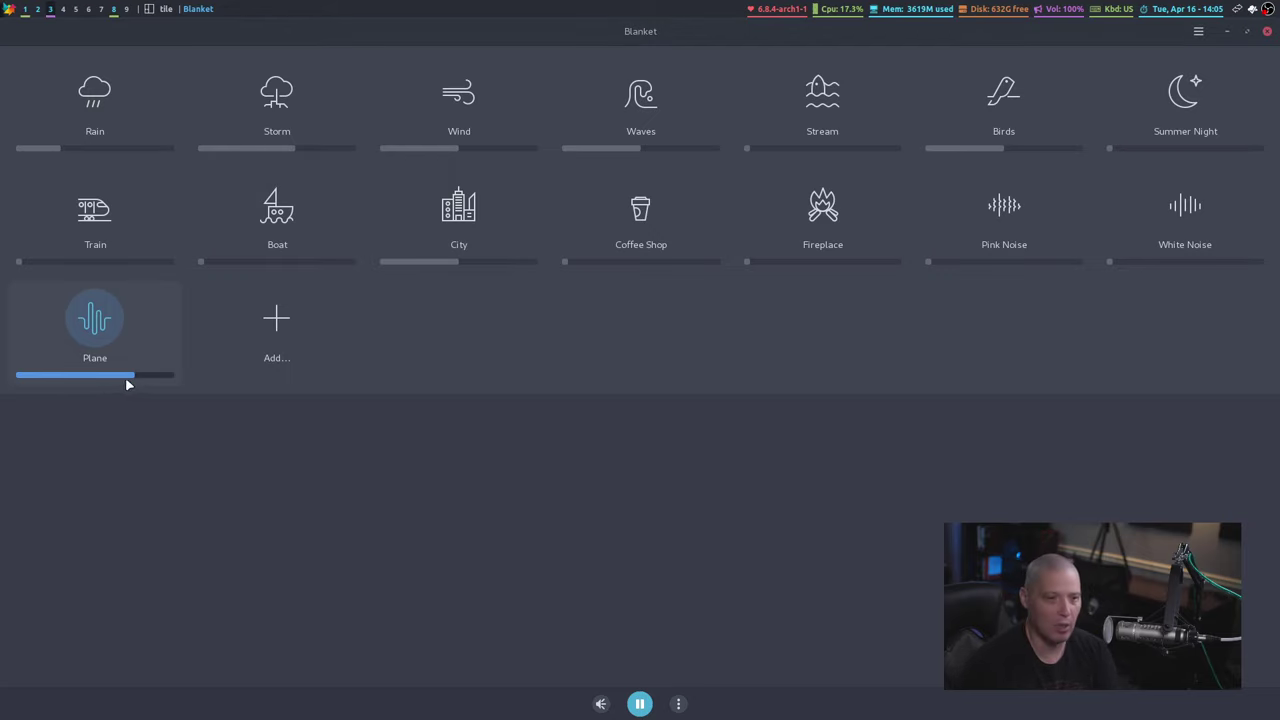
left_click_drag(134, 381, 90, 381)
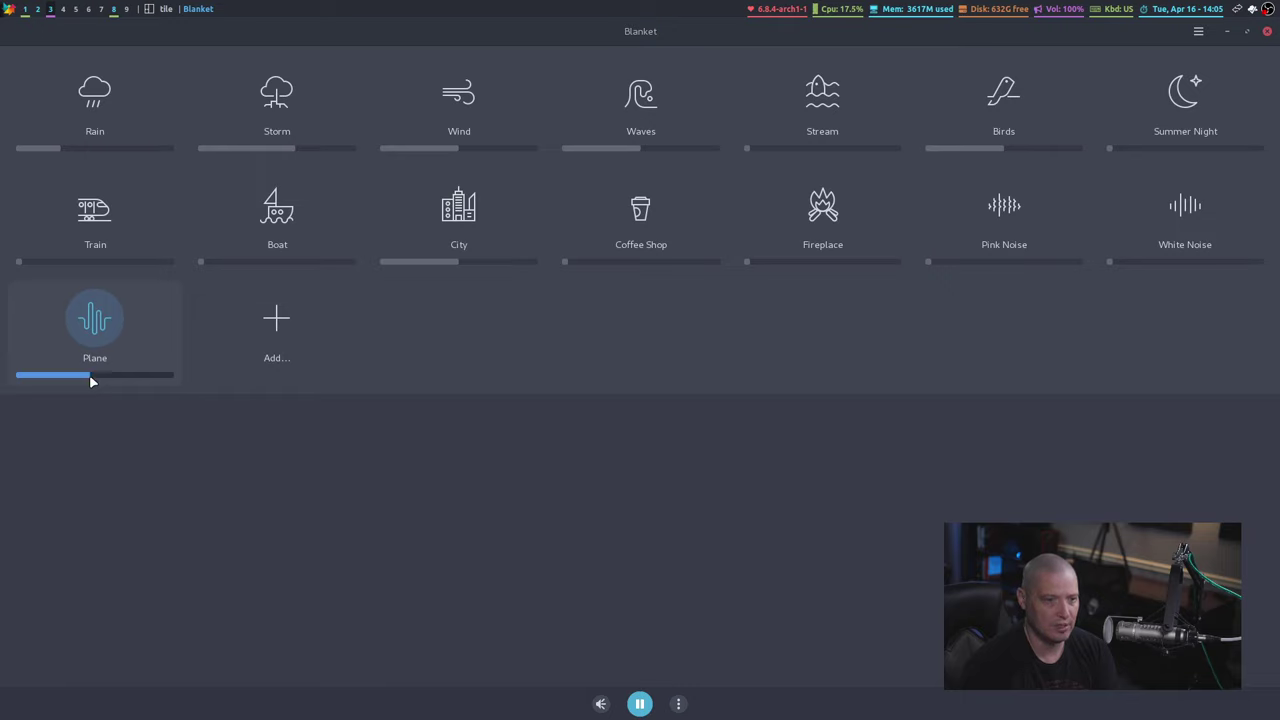
left_click(90, 322)
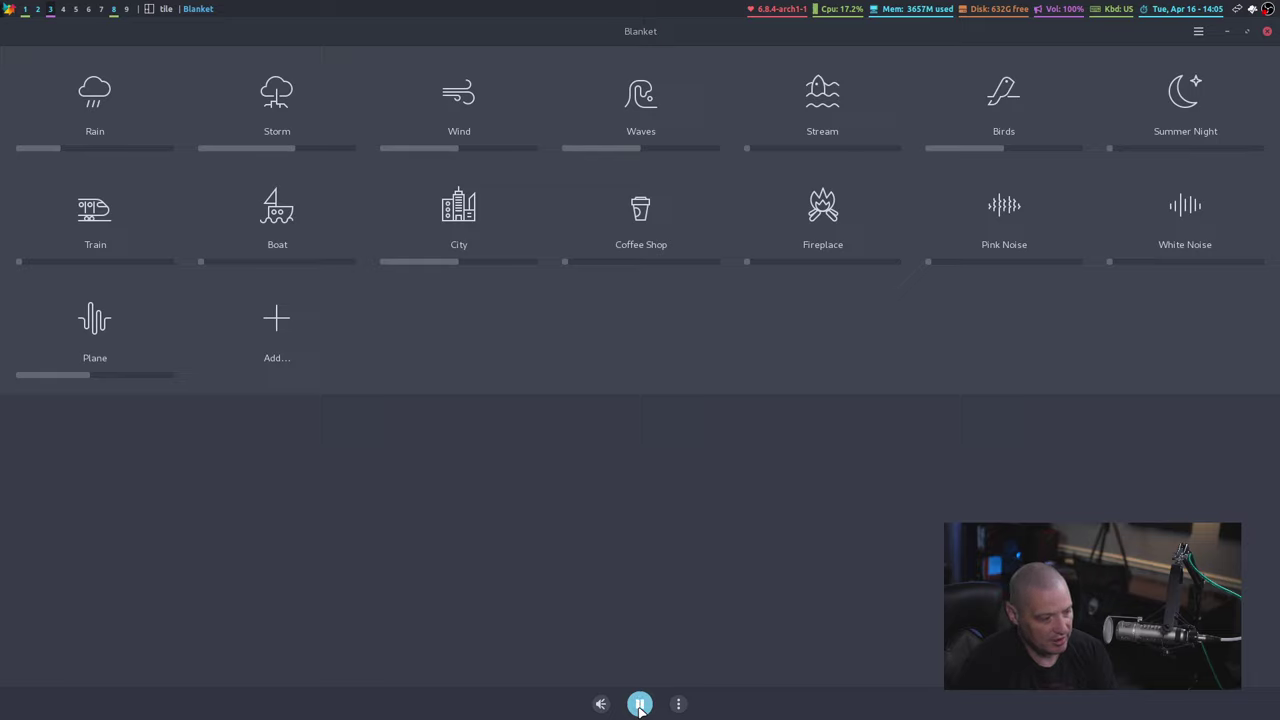
Switch on the Rain and Storm sounds and pause playback.
left_click(84, 100)
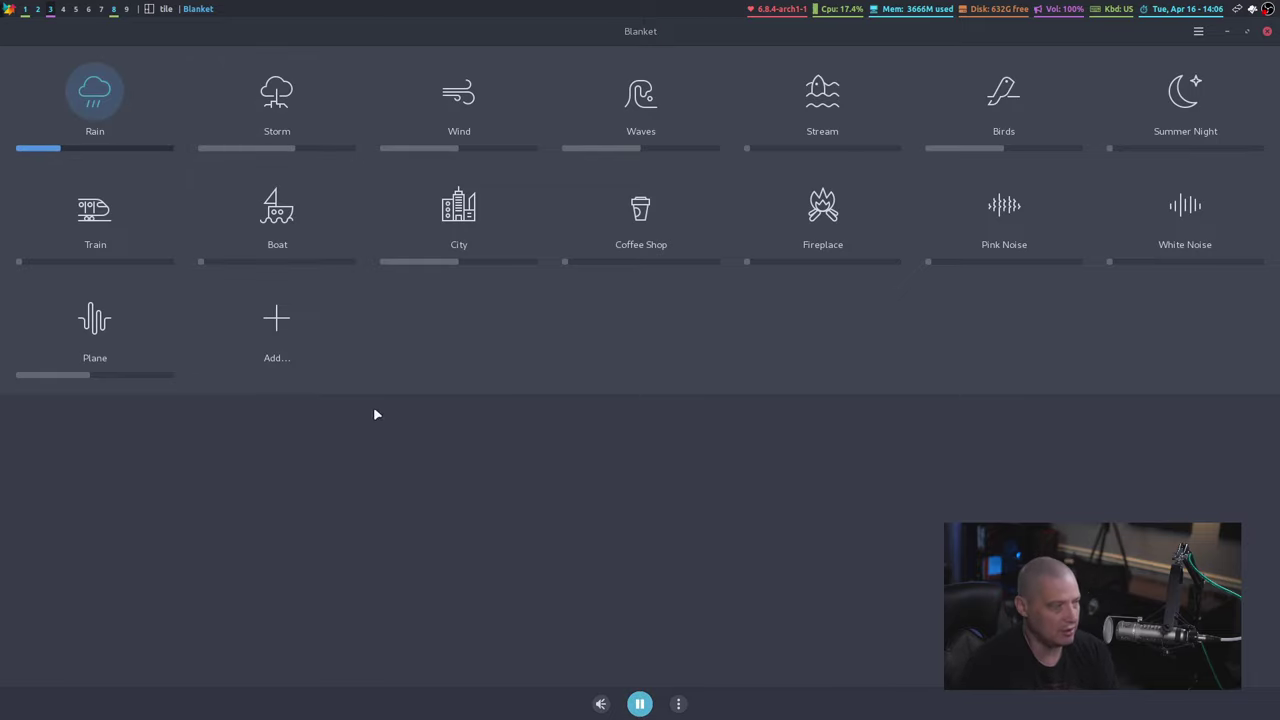
left_click(307, 104)
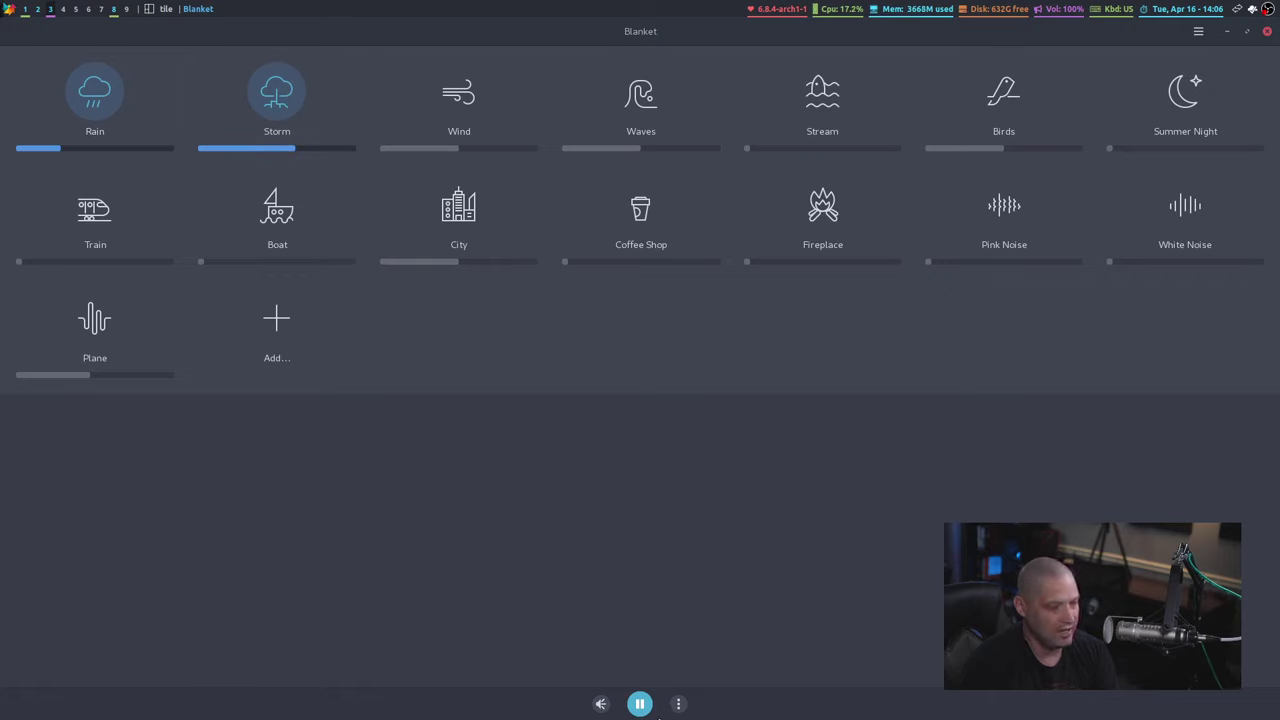
left_click(643, 705)
View the volume controls of the active sounds, and open the options for hiding inactive sounds, saving presets and adding sounds.
left_click(600, 704)
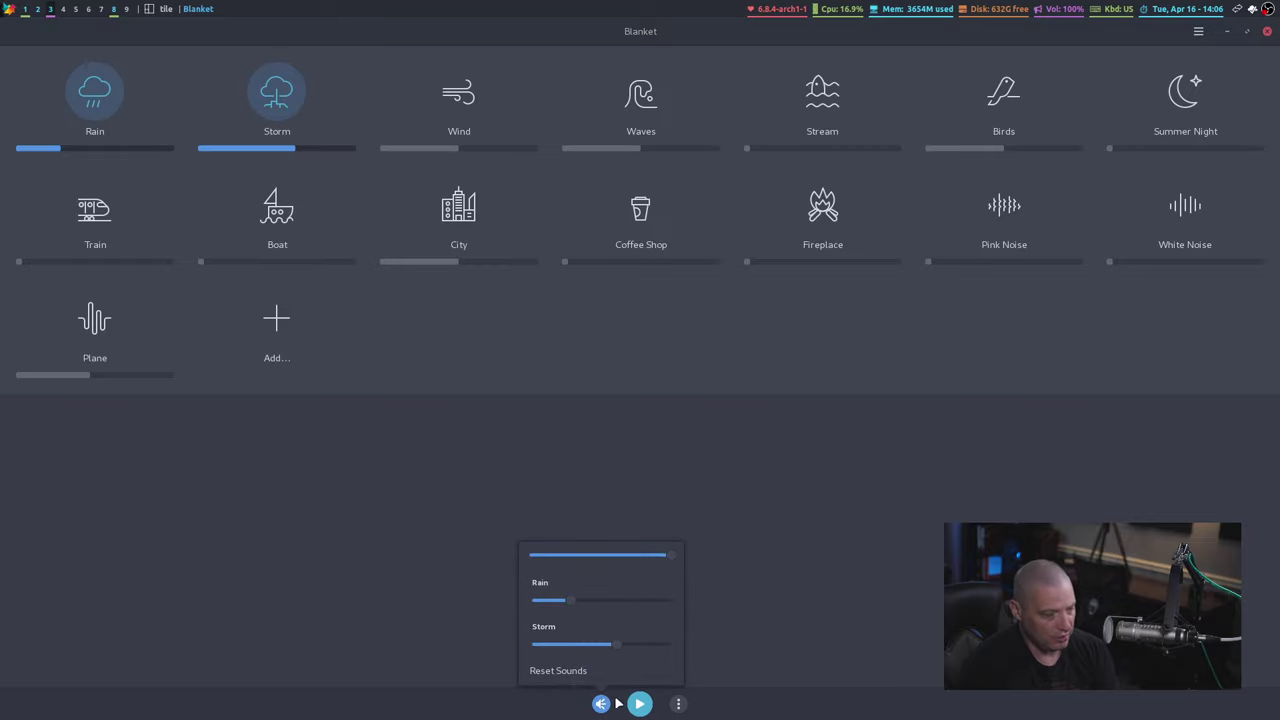
left_click(760, 615)
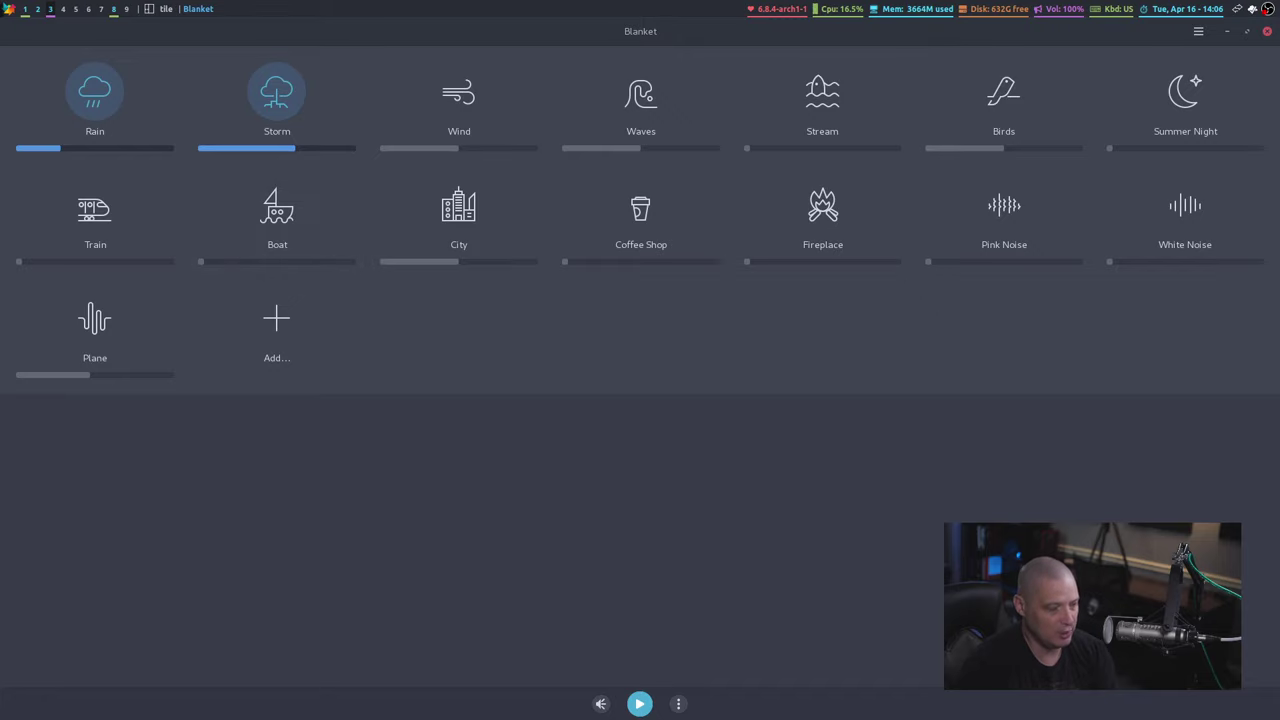
left_click(679, 704)
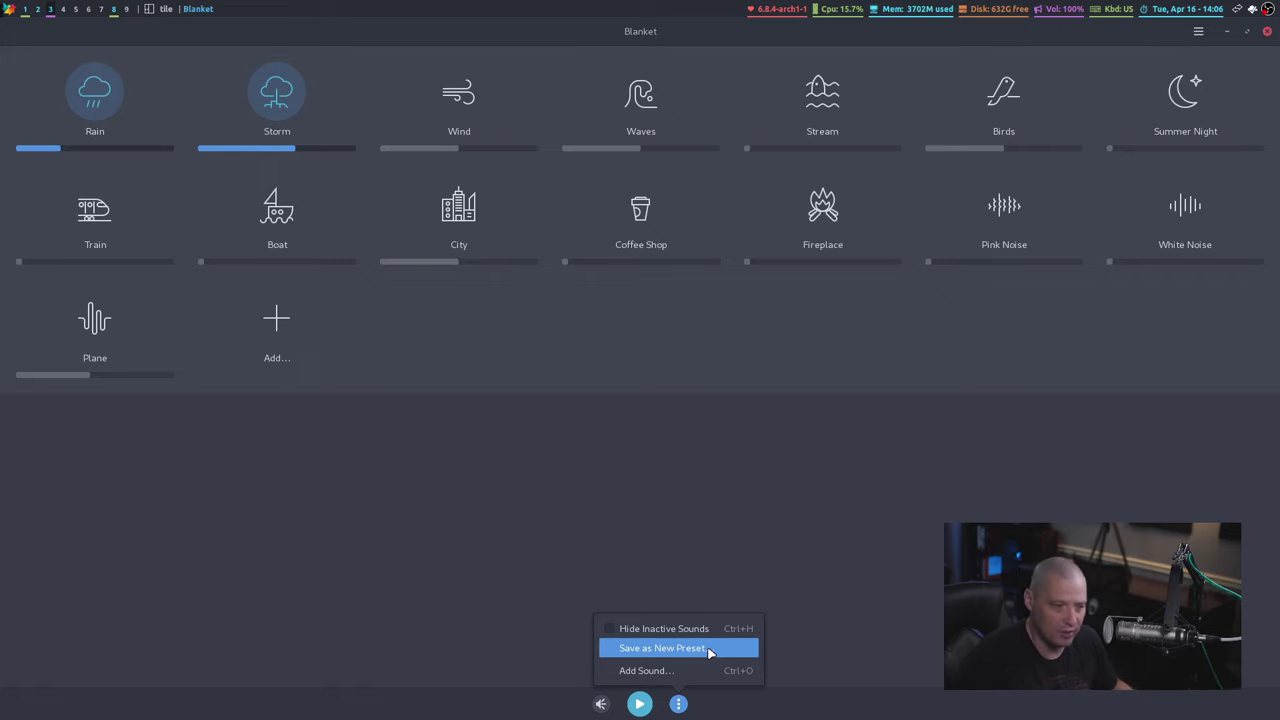
Set the volumes of both Rain and Storm to slightly above half.
left_click(88, 155)
left_click_drag(86, 149, 100, 149)
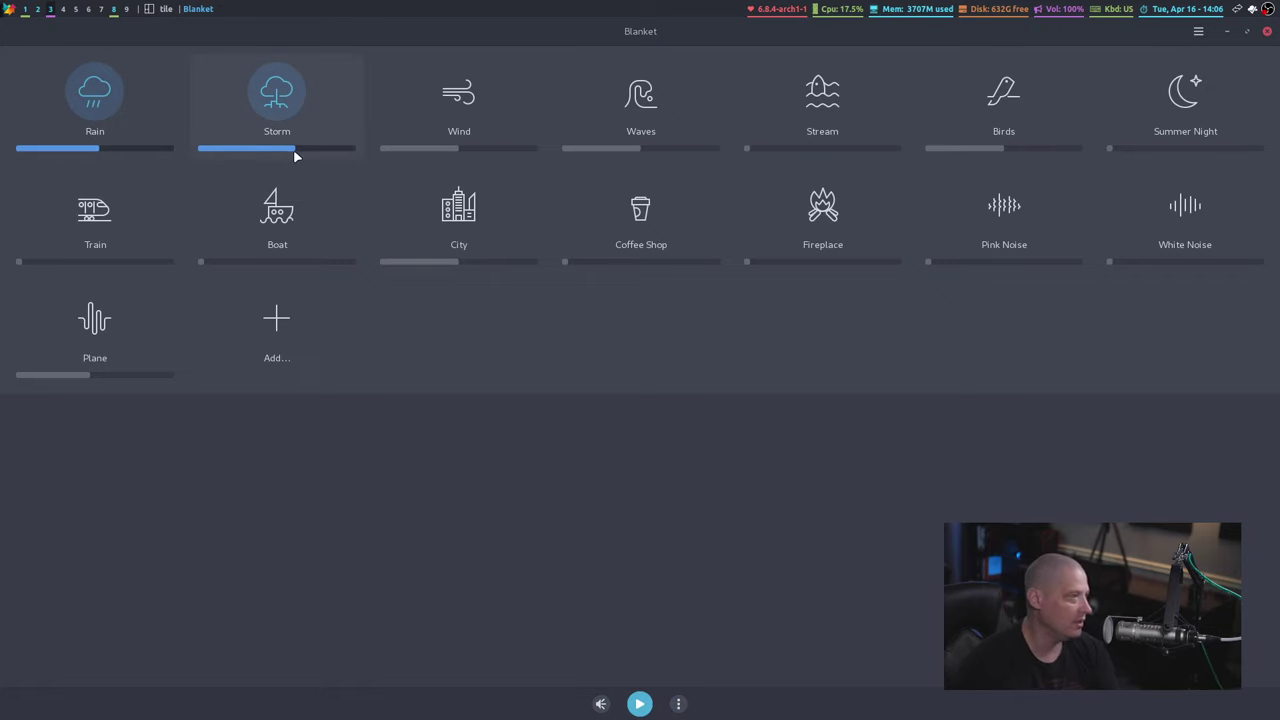
left_click_drag(294, 150, 282, 150)
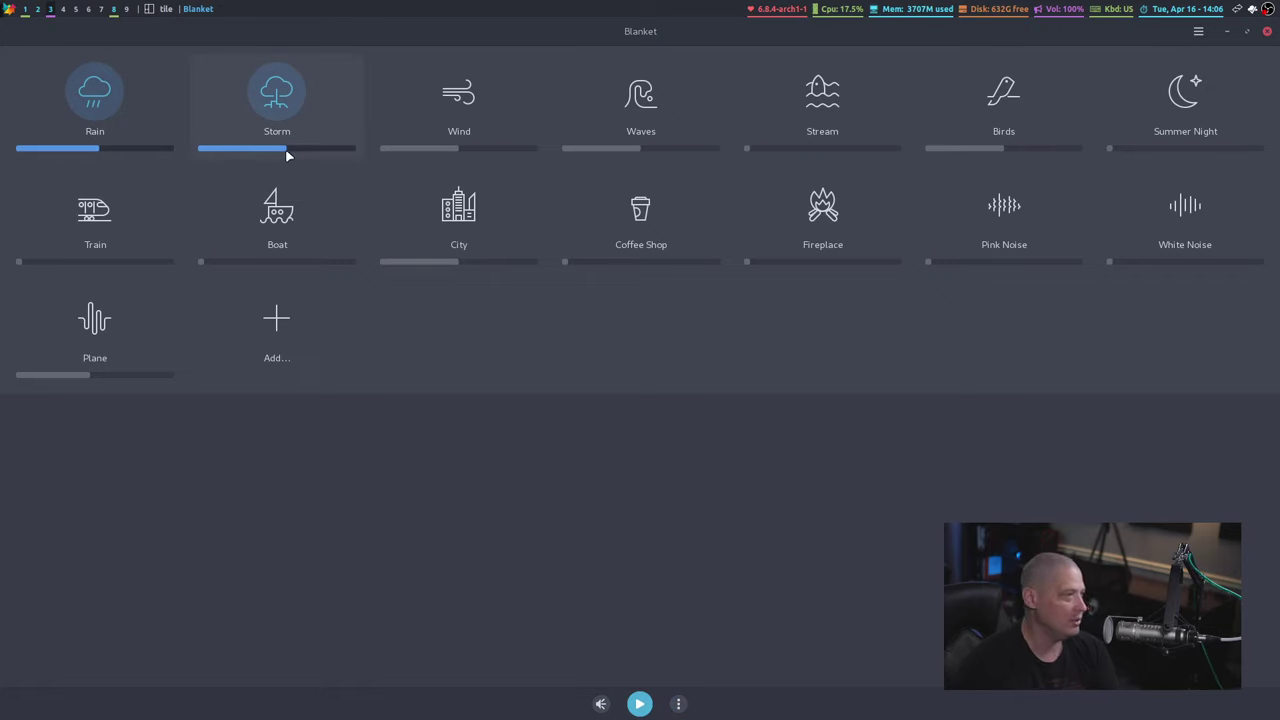
Save the current sound mix as a new preset named dt-preset.
left_click(678, 703)
left_click(686, 648)
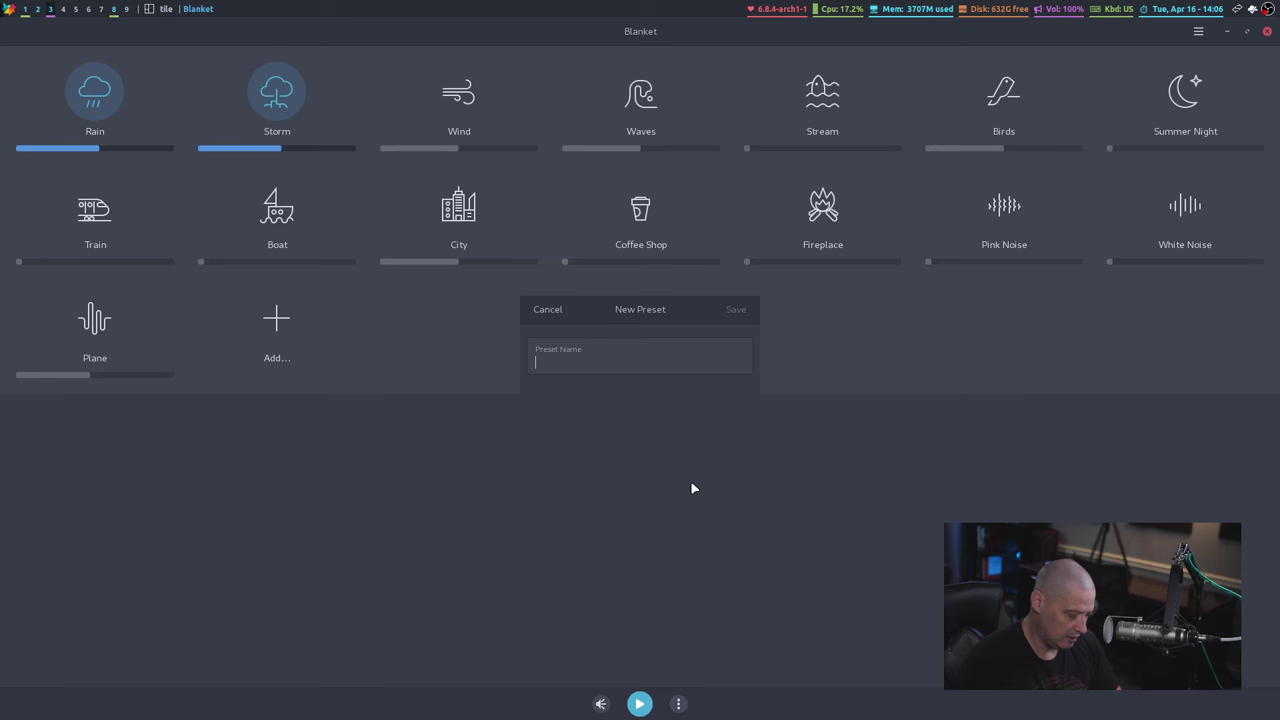
type("dt")
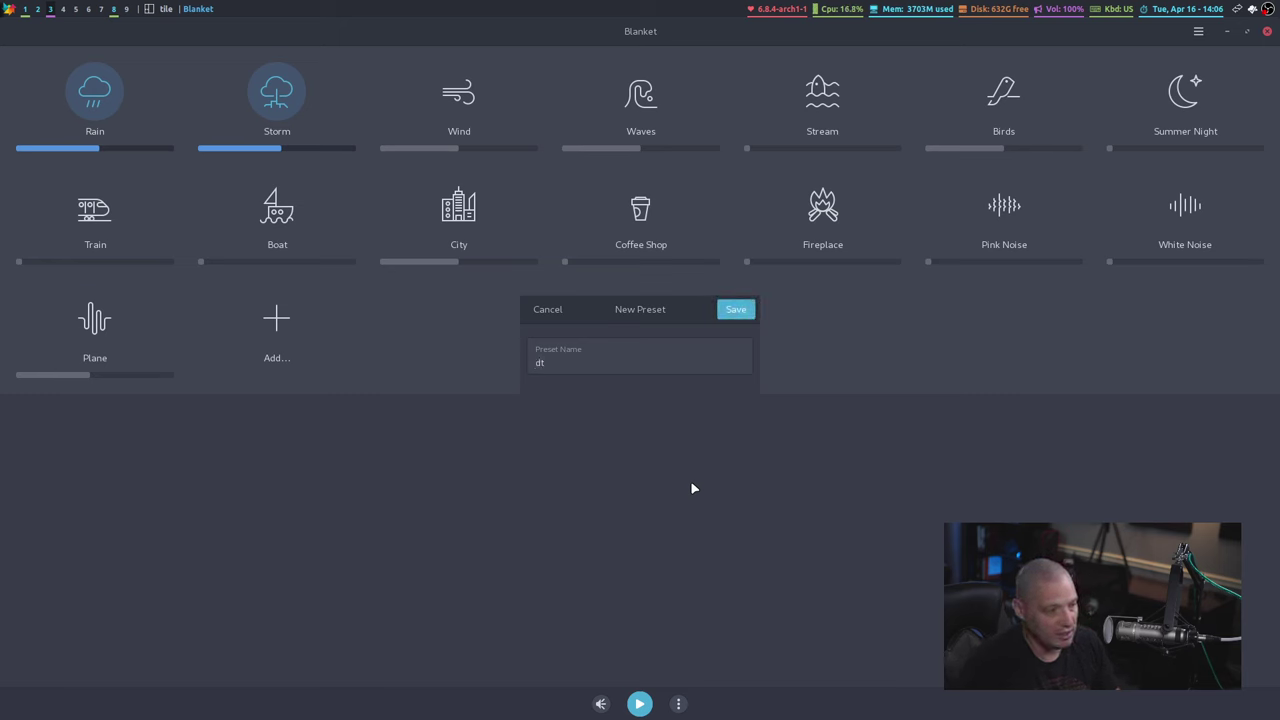
type("-preset")
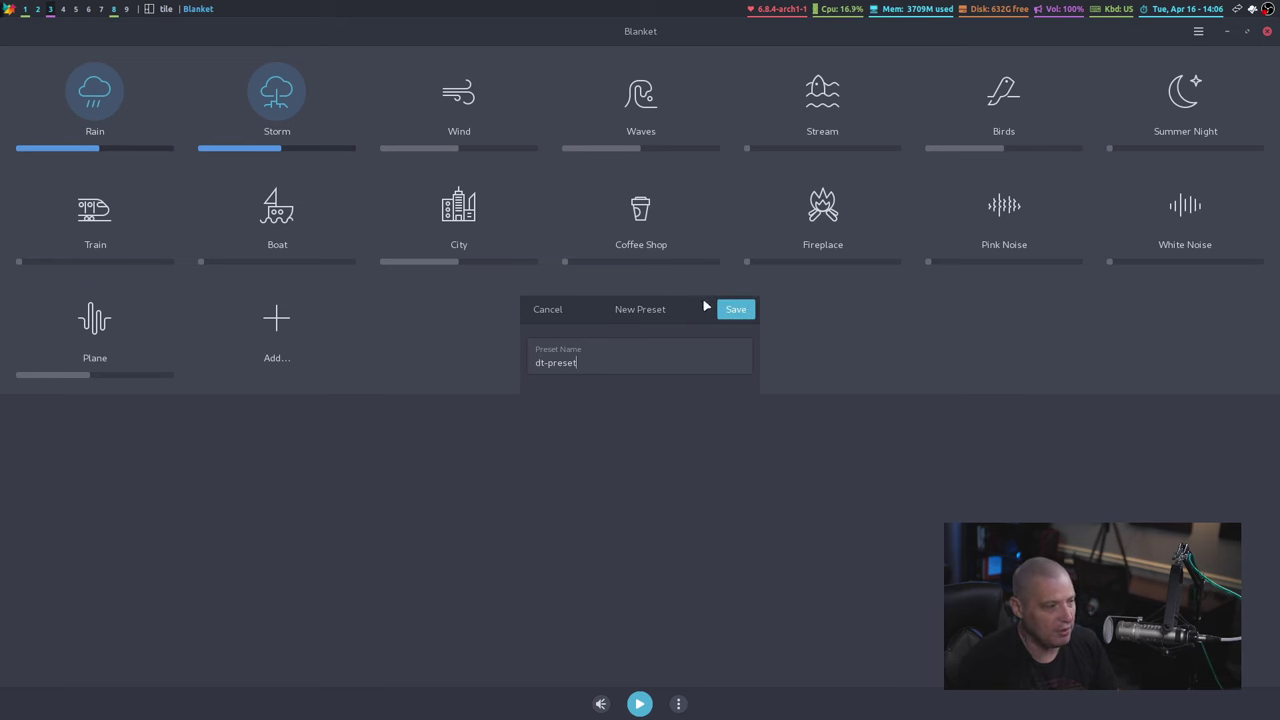
left_click(735, 310)
Close and relaunch Blanket from the run prompt, and briefly play and pause the dt-preset mix.
key("super+shift+c")
key("super+shift+Return")
type("blanketd")
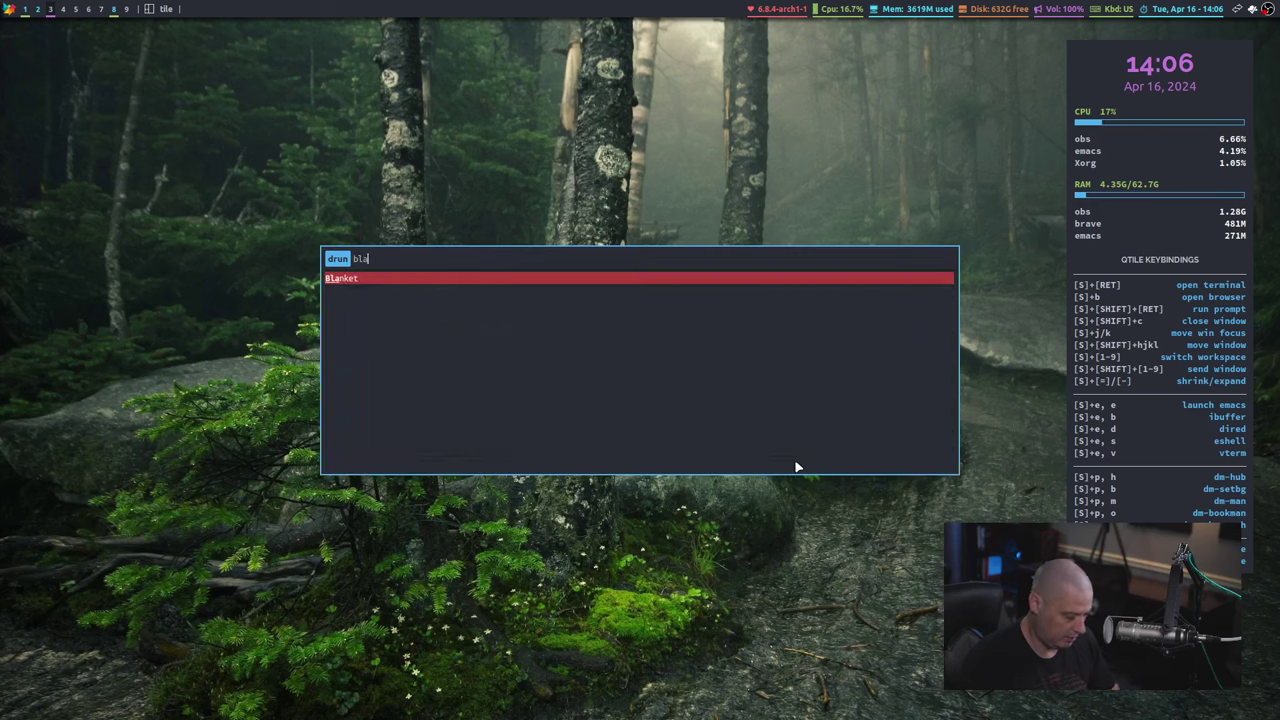
key("Return")
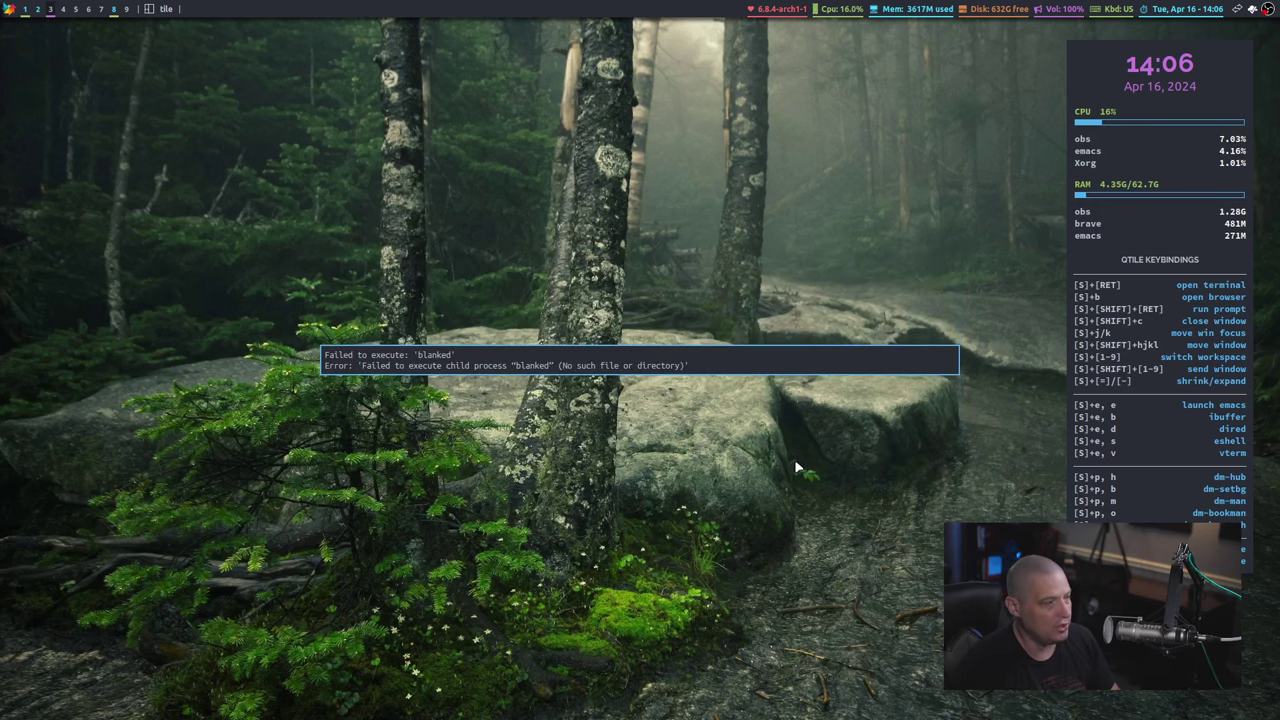
key("super+shift+Return")
type("blanket")
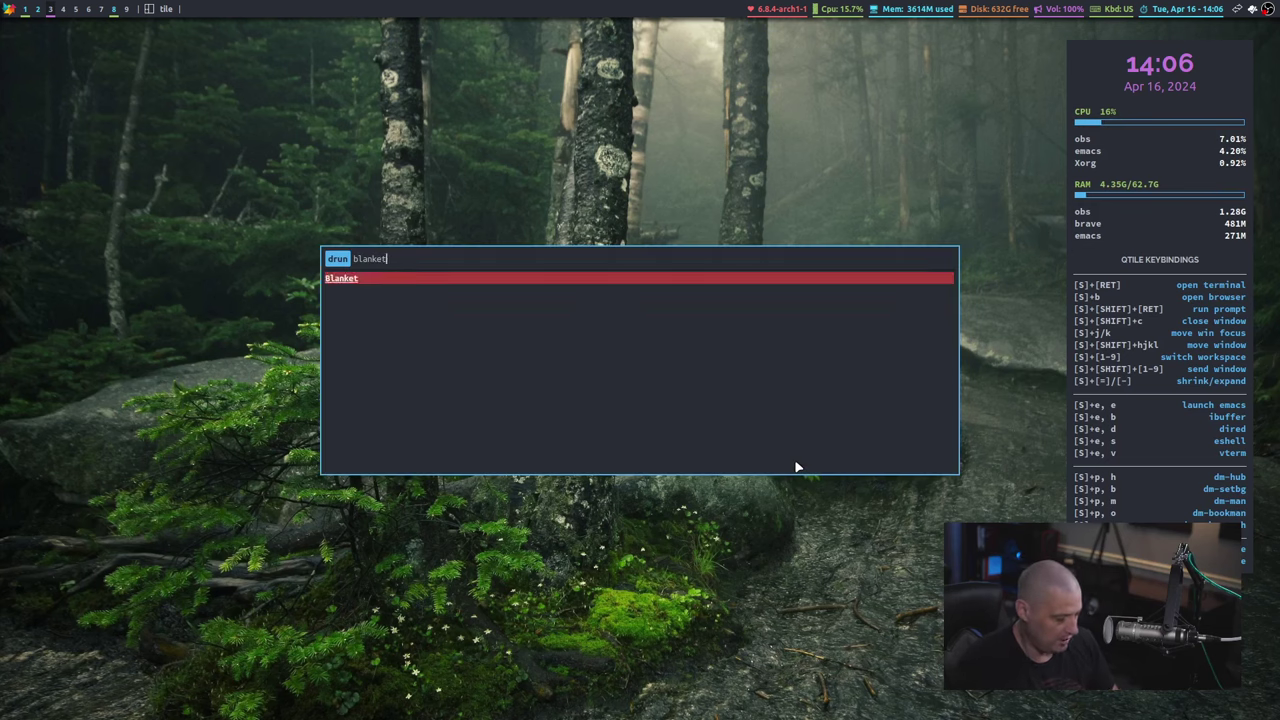
key("Return")
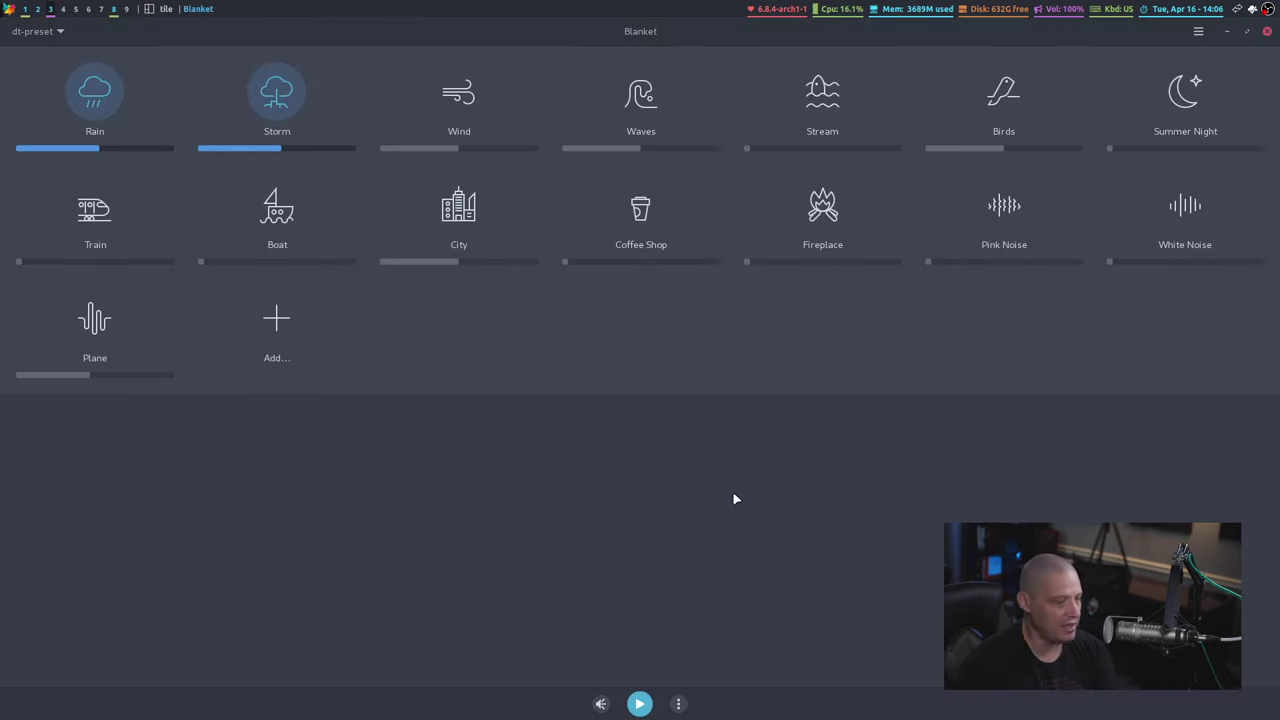
left_click(646, 704)
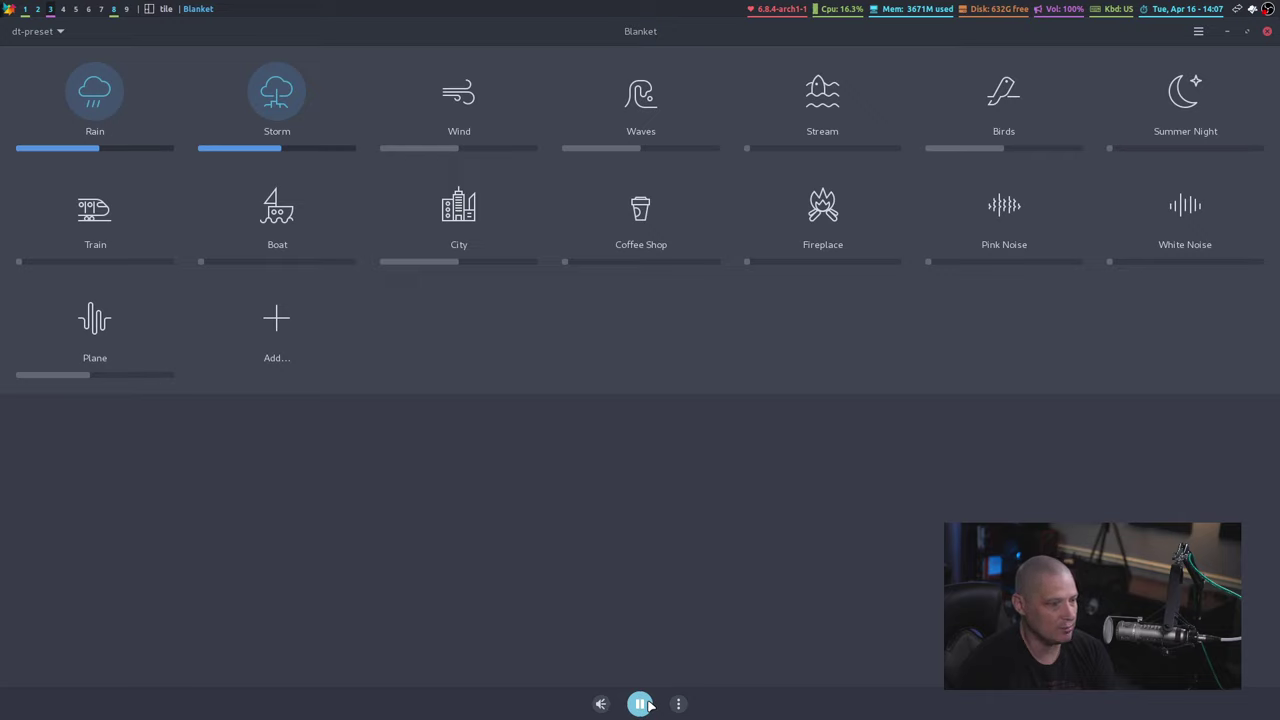
left_click(646, 704)
View the list of keyboard shortcuts and close it.
left_click(1199, 32)
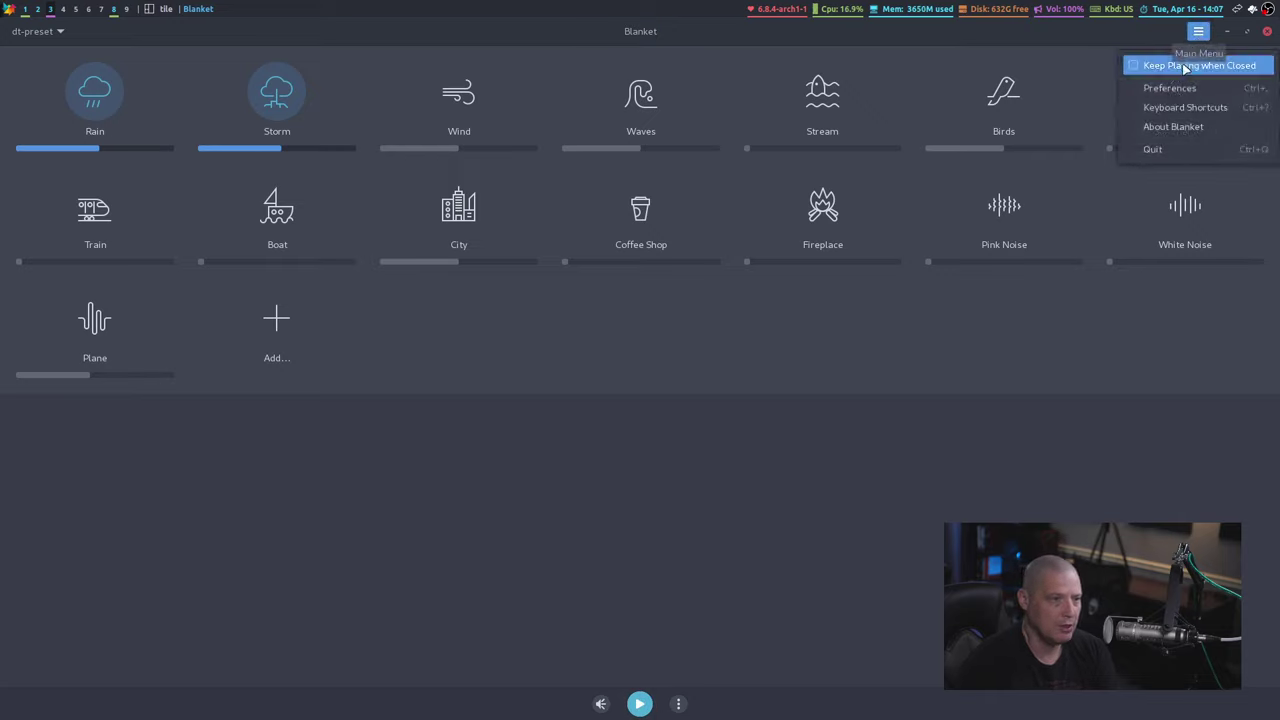
left_click(1187, 107)
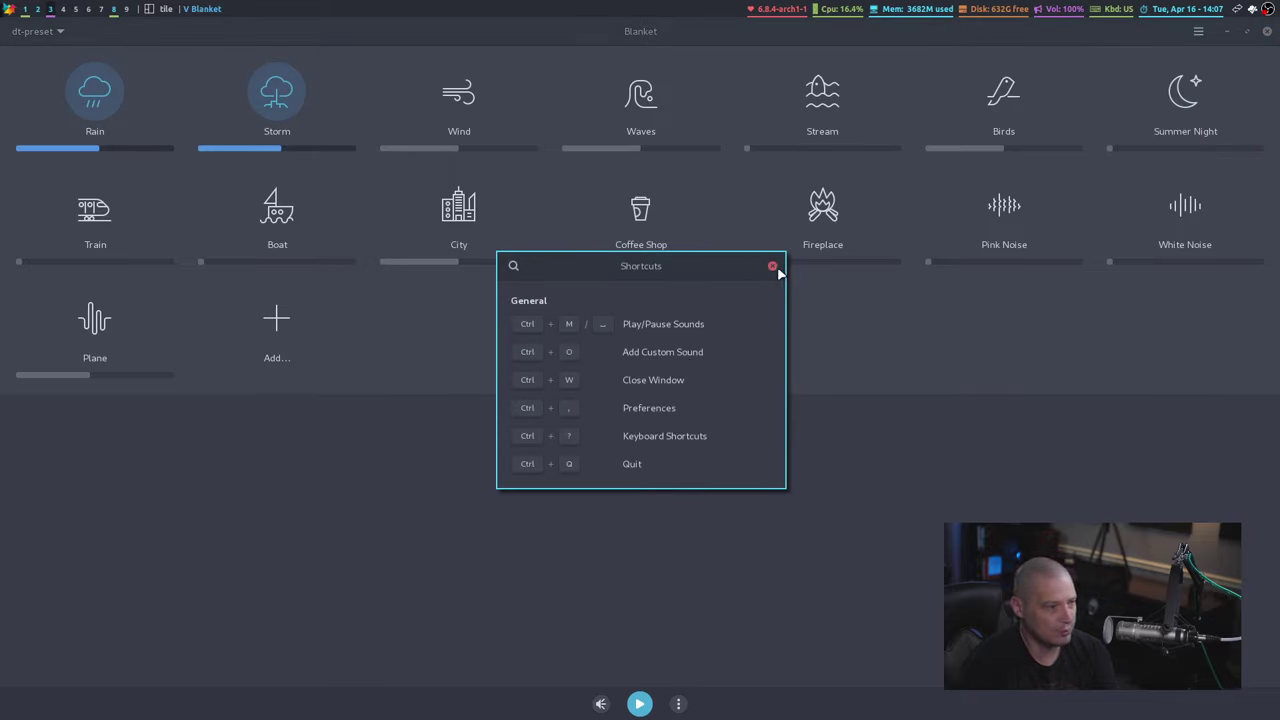
left_click(773, 267)
In the preferences, turn Dark Mode on and back off, and enable Always Start on Pause.
left_click(1198, 33)
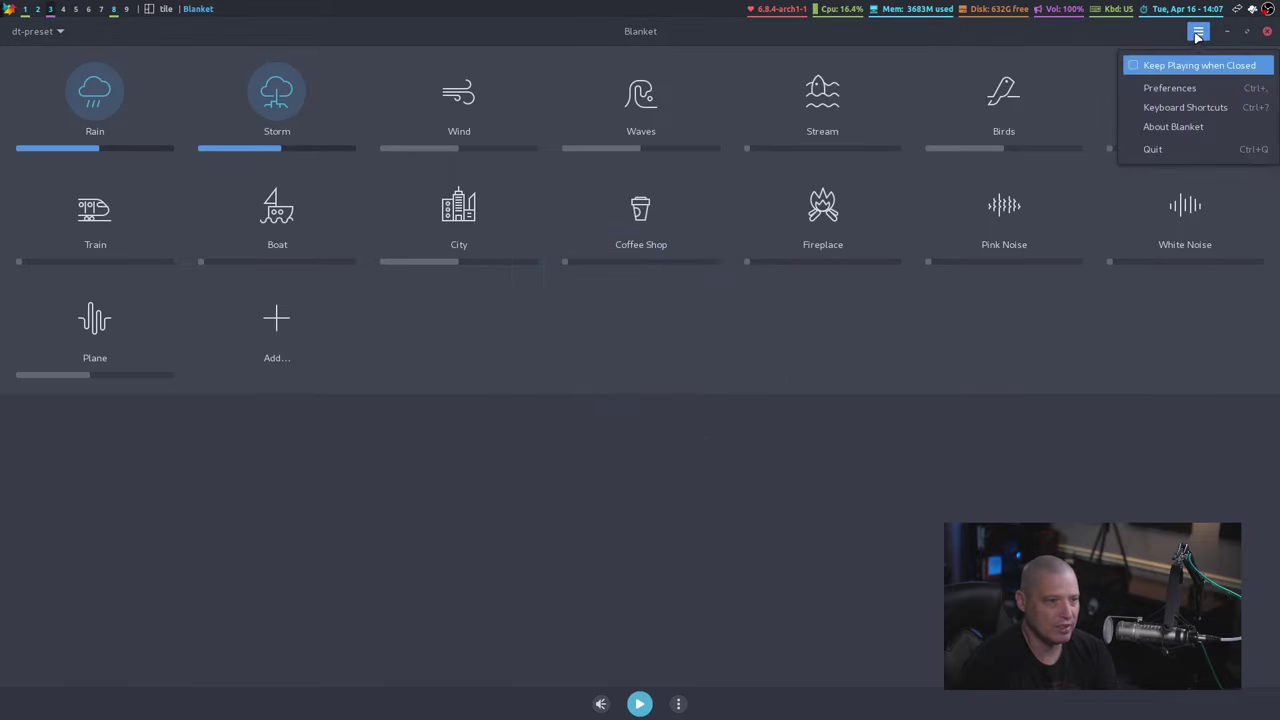
left_click(1186, 90)
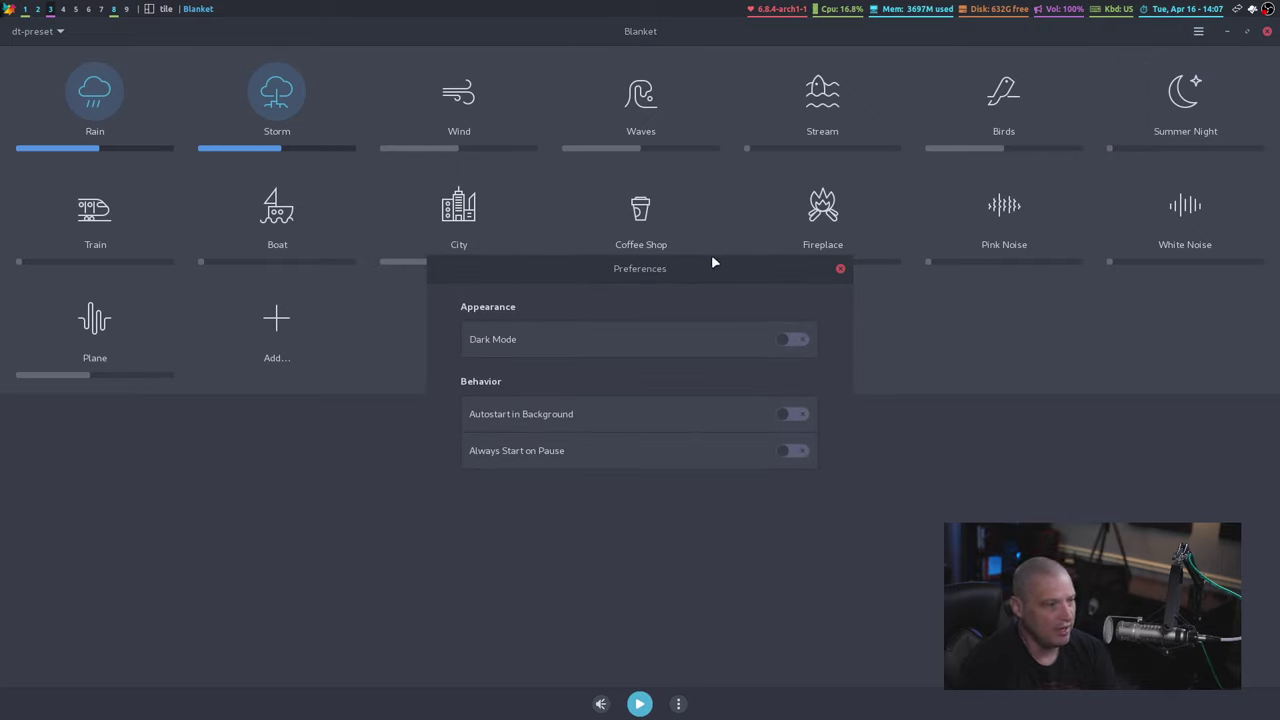
left_click(793, 342)
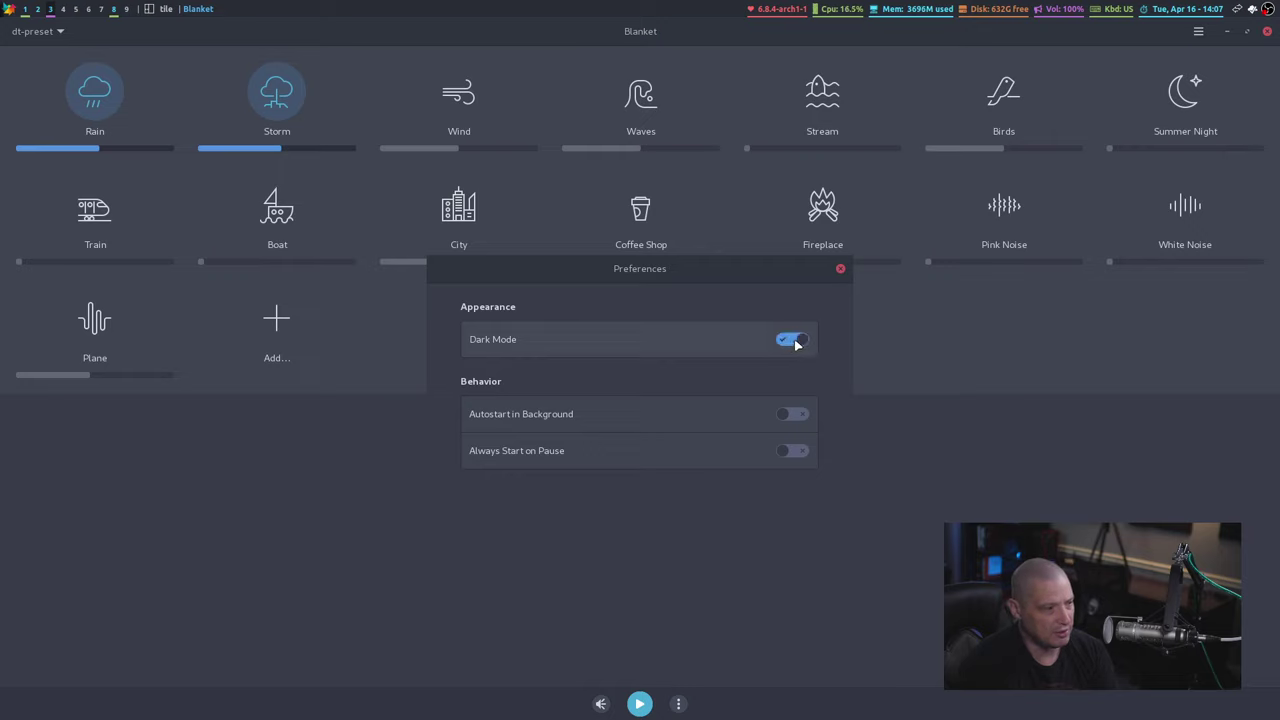
left_click(790, 342)
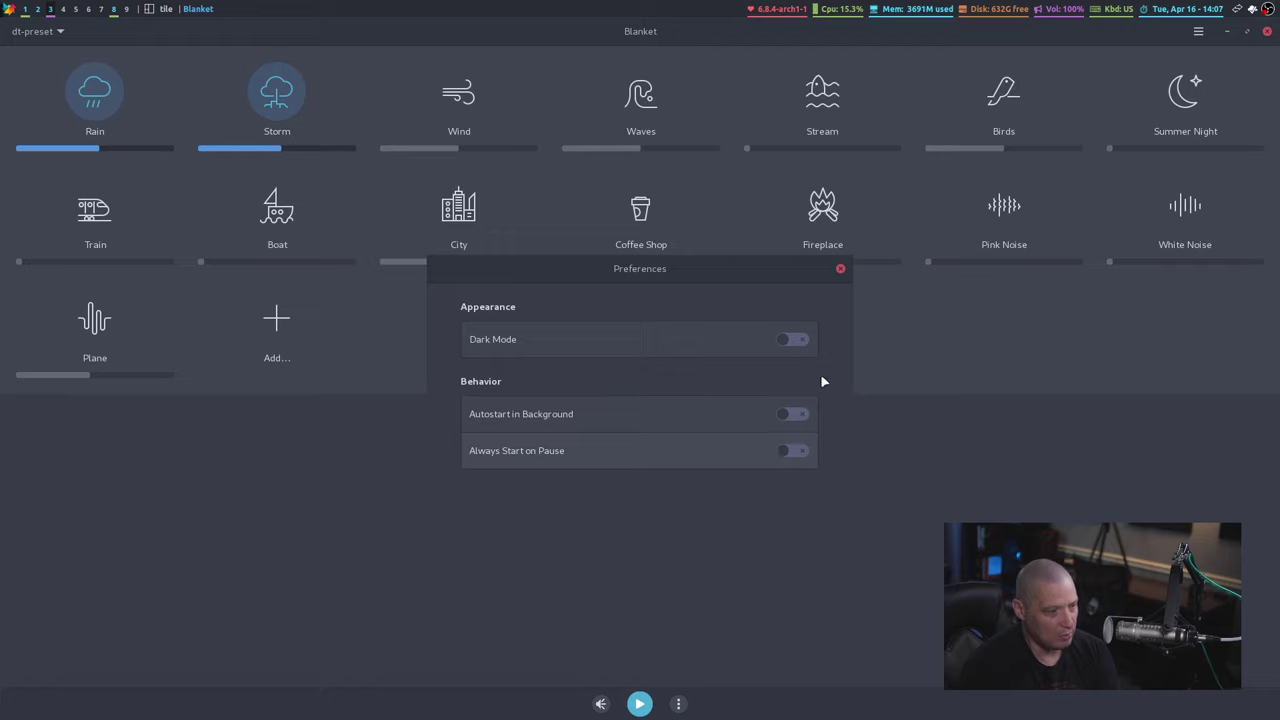
left_click(794, 450)
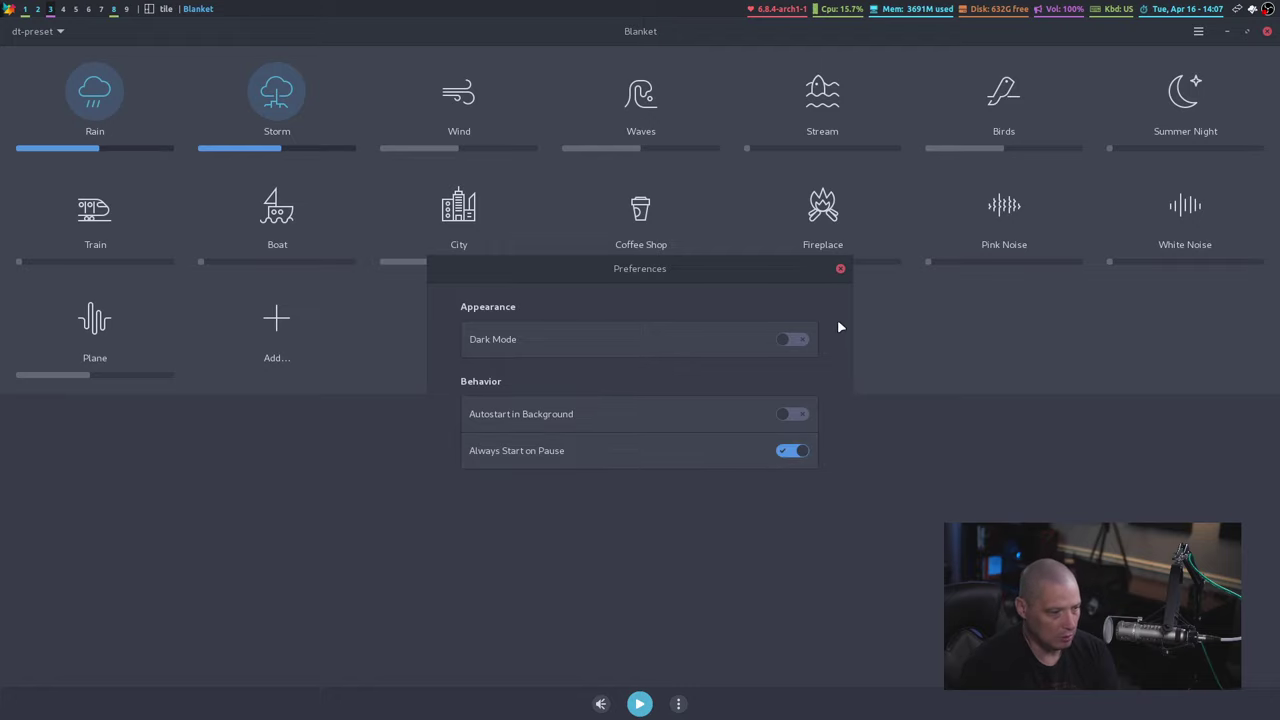
left_click(841, 269)
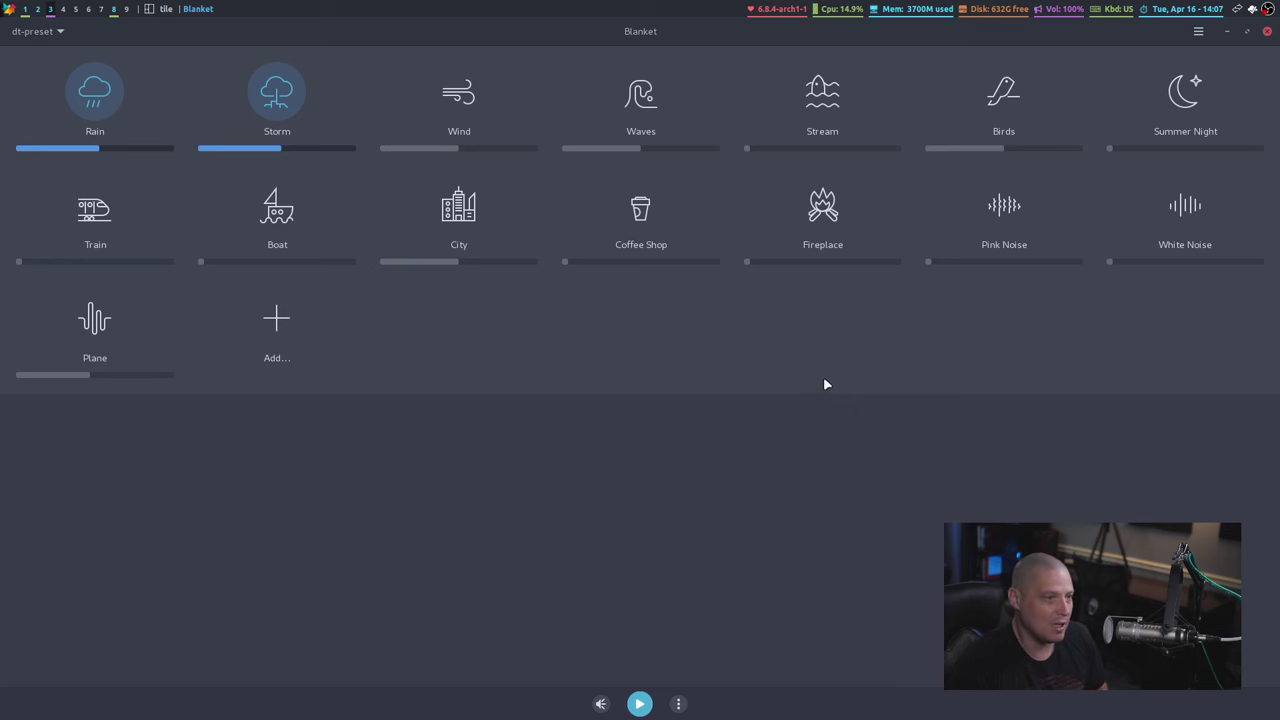
Close Blanket and switch to the browser to look over the repository's file list and README on GitHub.
left_click(1266, 32)
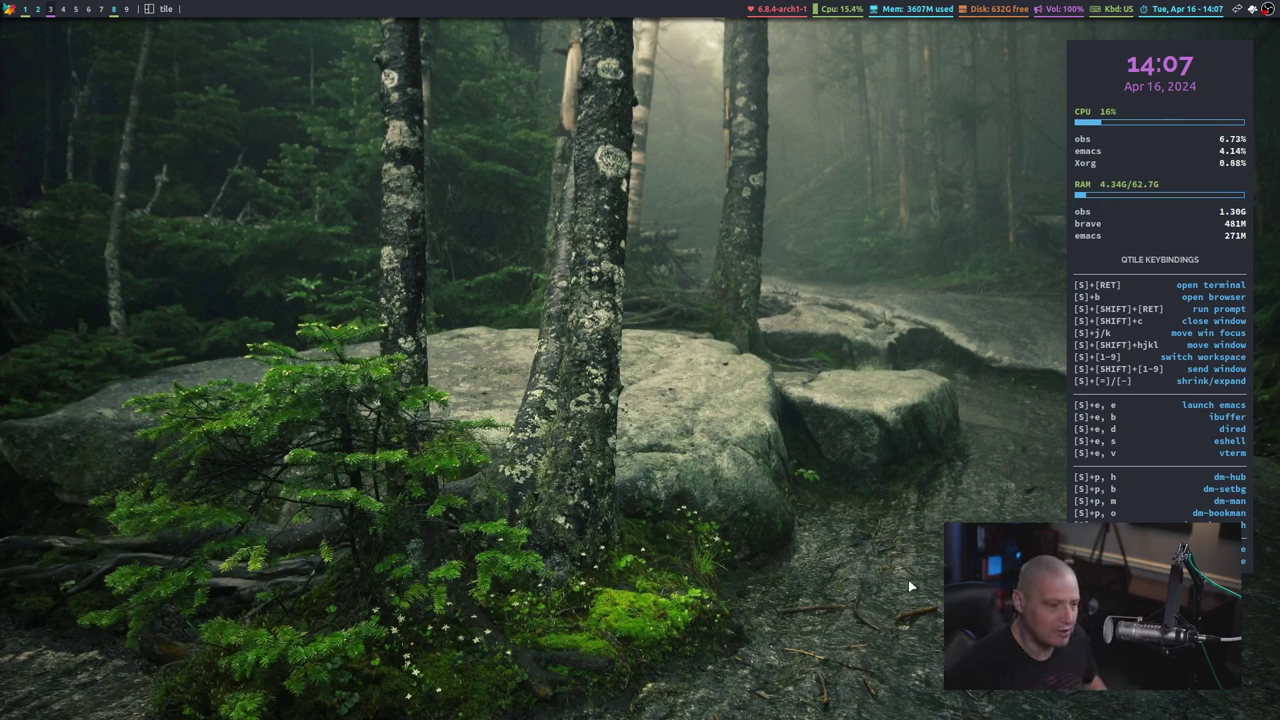
key("super+2")
scroll(938, 472, "down", 10)
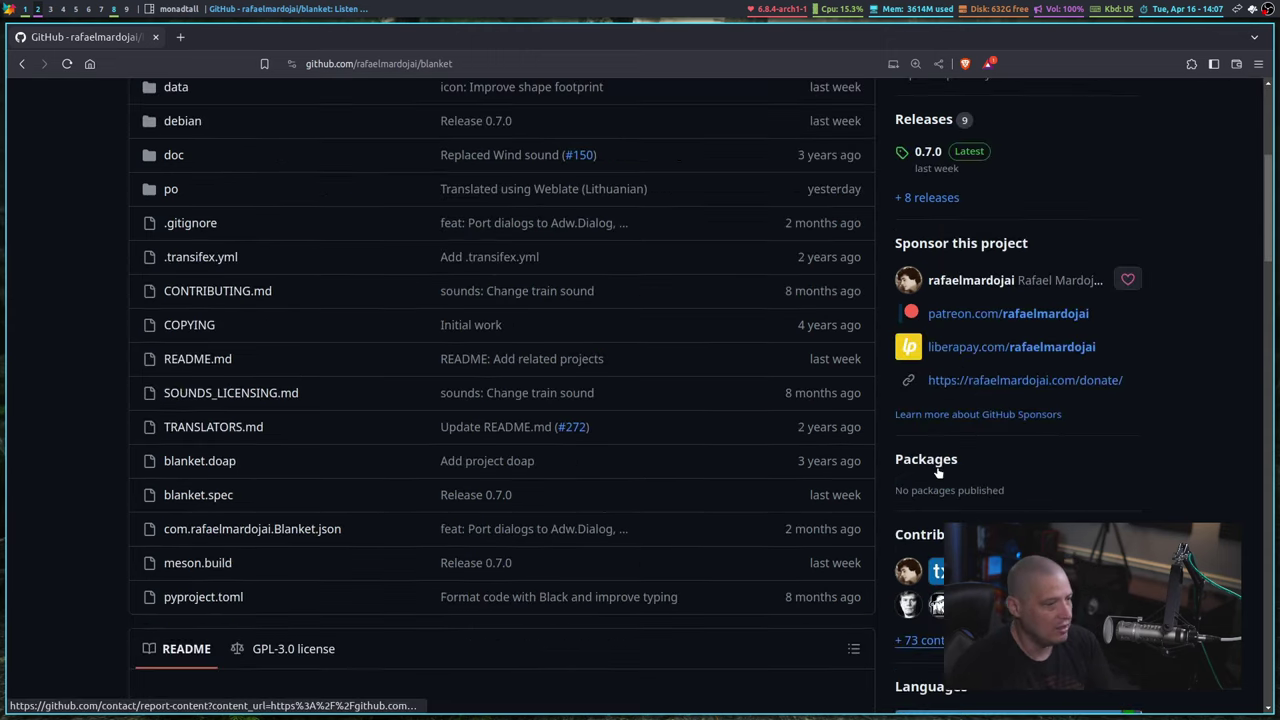
scroll(938, 472, "down", 6)
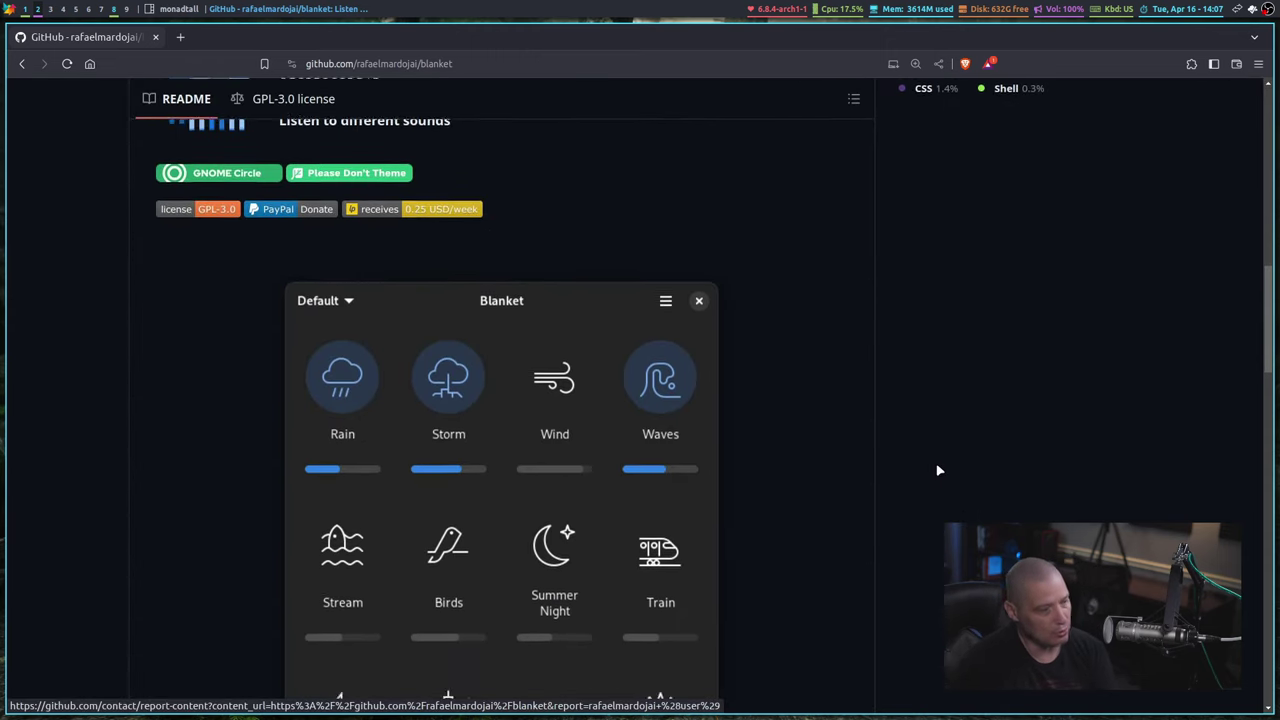
scroll(998, 493, "up", 15)
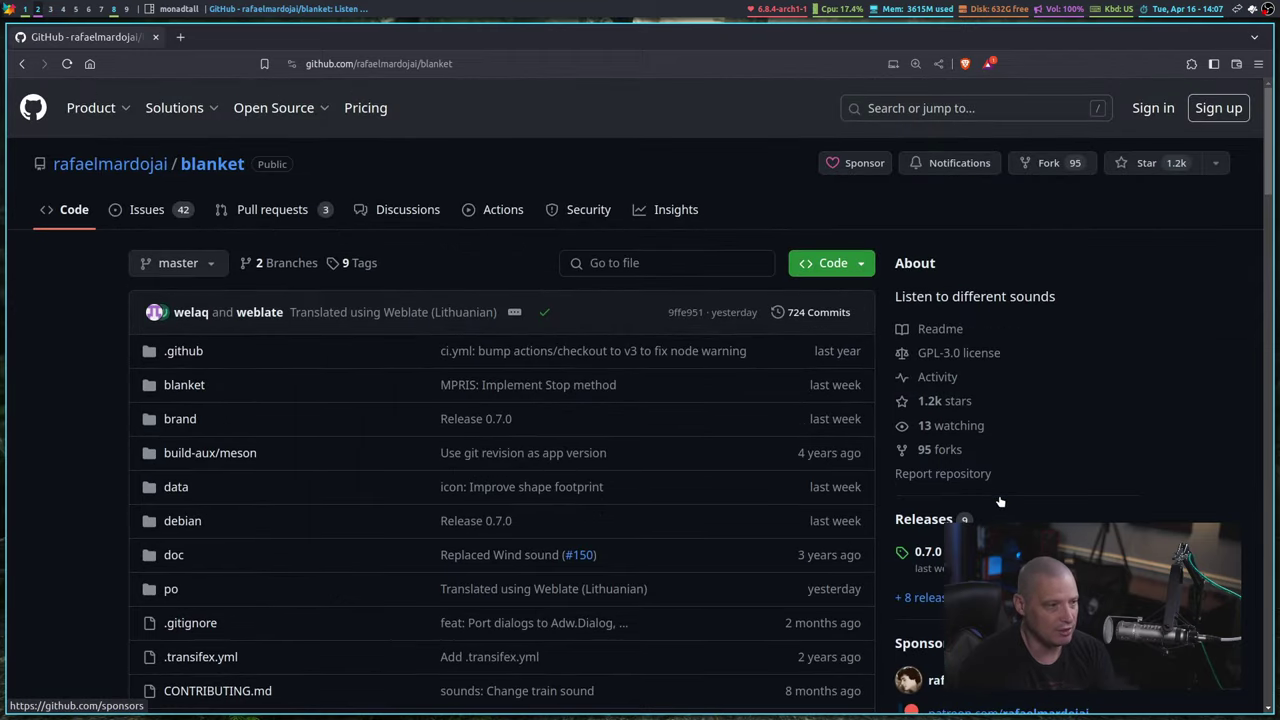